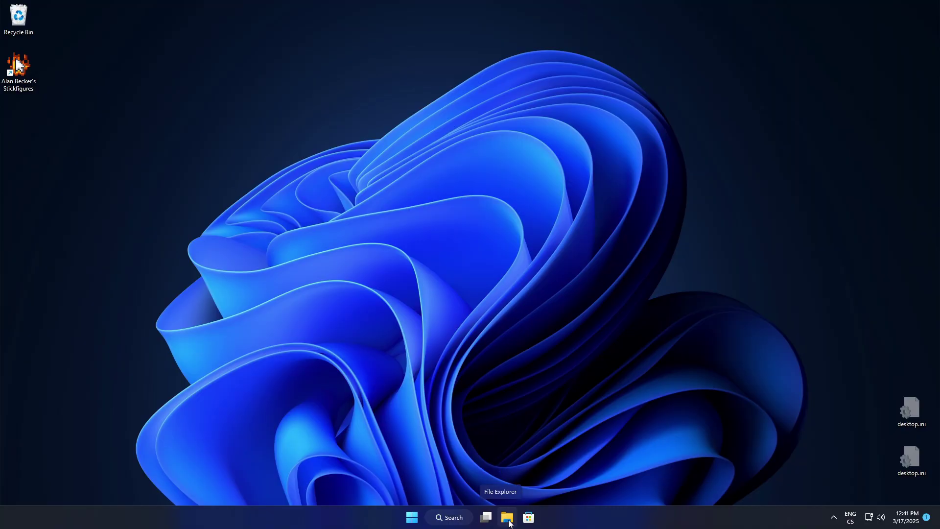
# - Open File Explorer and bring up the recent locations list to reach the Desktop folder
pyautogui.press('super+e')
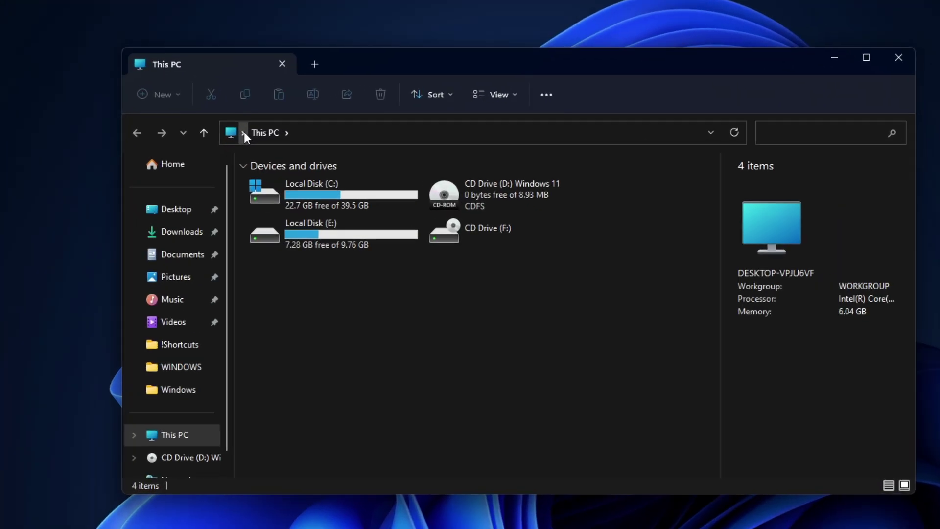
pyautogui.click(241, 132)
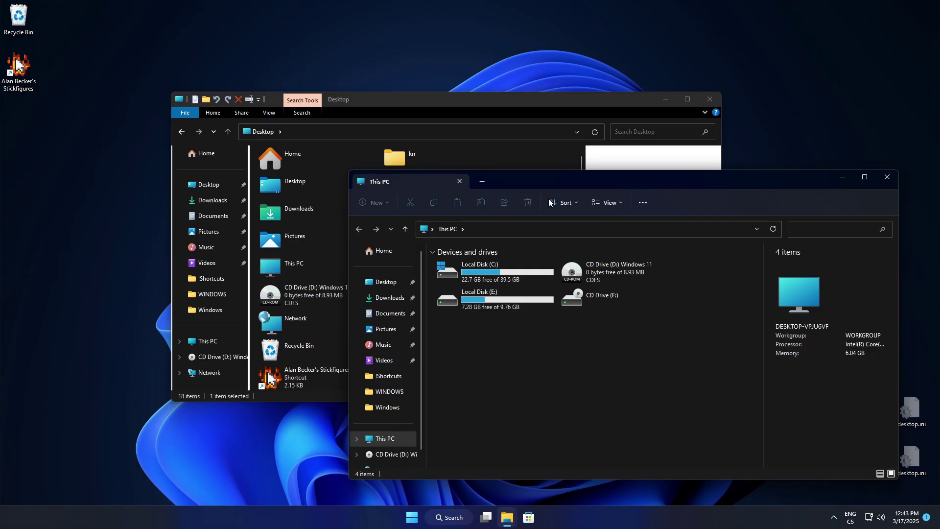
# - Bring the Desktop window in front of This PC and show its items as Tiles
pyautogui.click(512, 101)
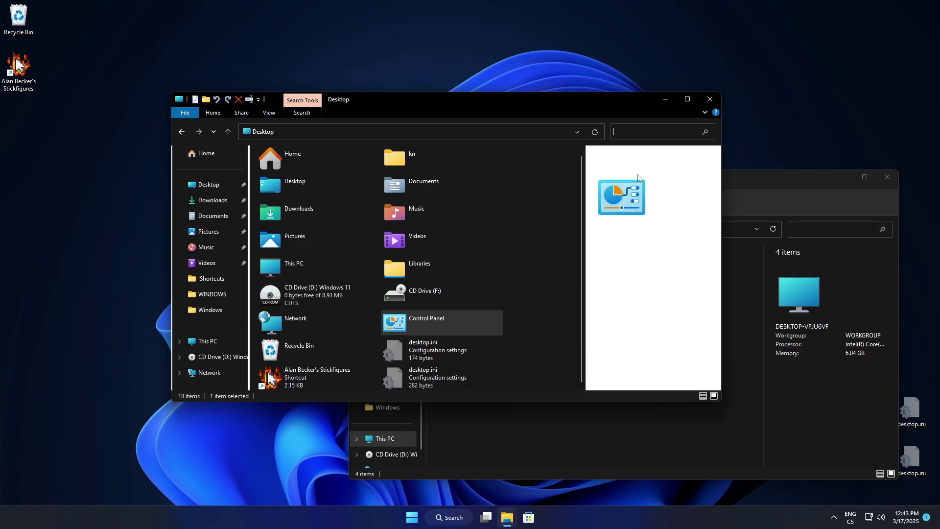
pyautogui.click(773, 182)
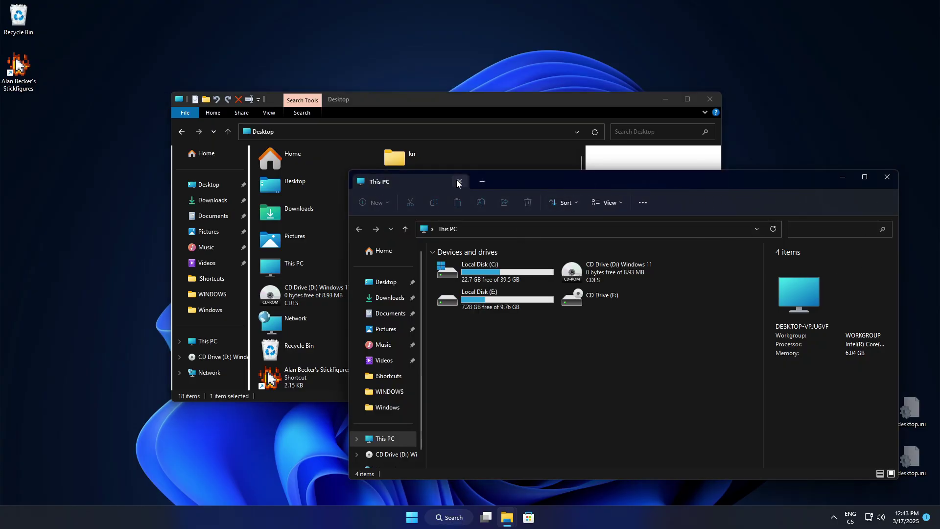
pyautogui.click(281, 117)
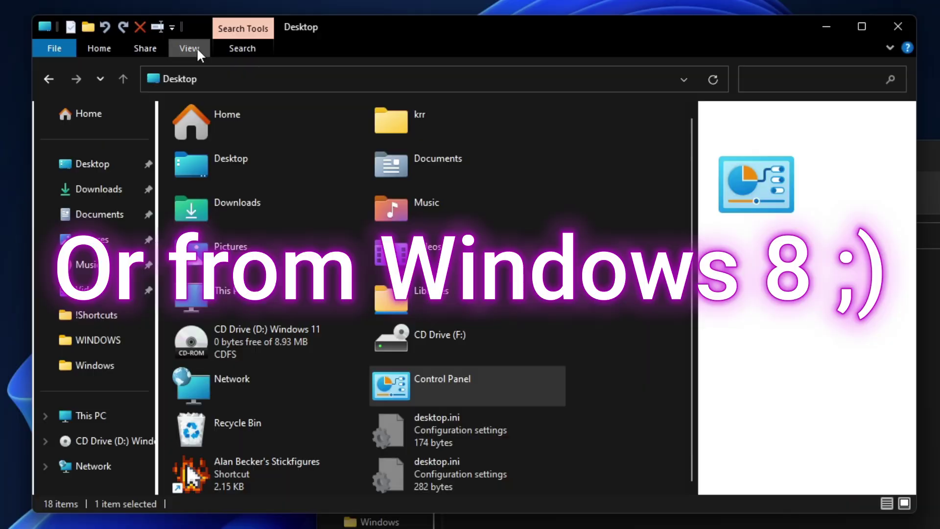
pyautogui.click(196, 48)
pyautogui.click(196, 102)
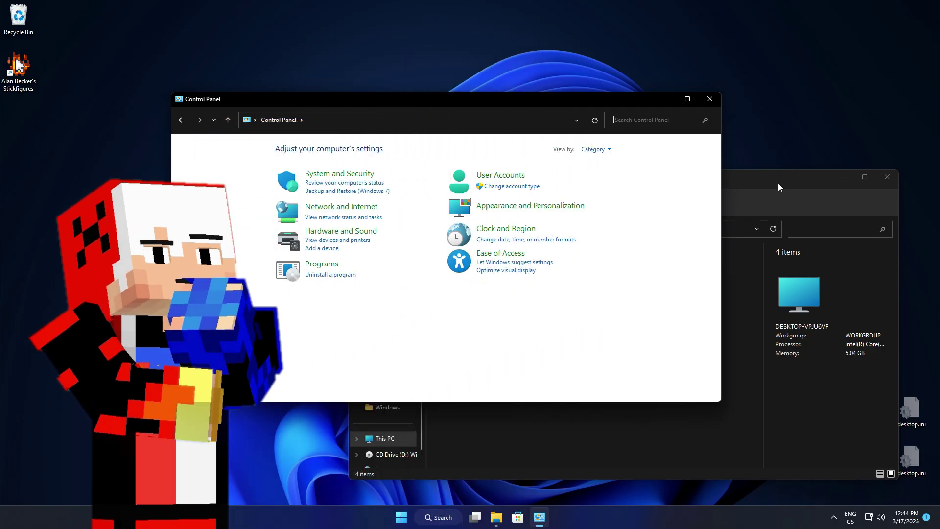
# - Bring the This PC window to the front
pyautogui.click(777, 183)
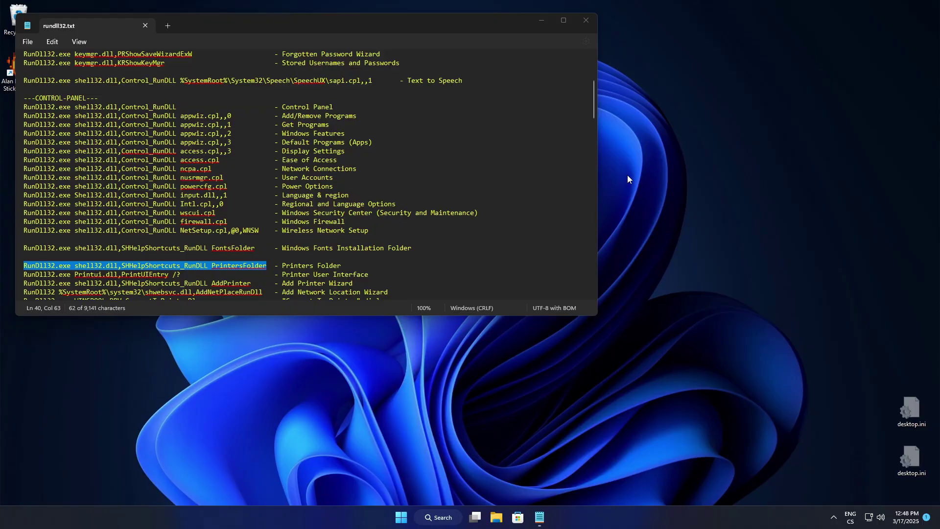
# - Minimise Notepad, tick 'Enable classic full context menus', then view the Classic Taskbar page
pyautogui.click(540, 22)
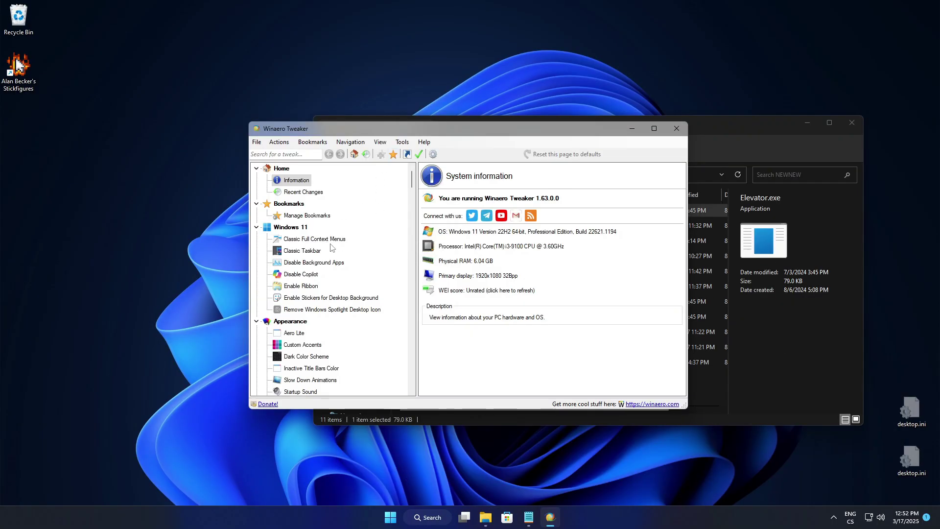
pyautogui.click(302, 239)
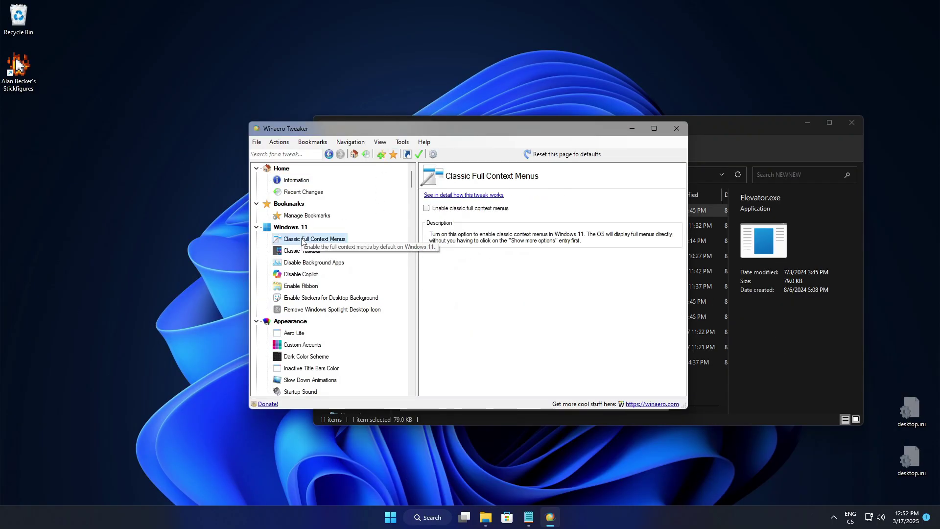
pyautogui.click(442, 210)
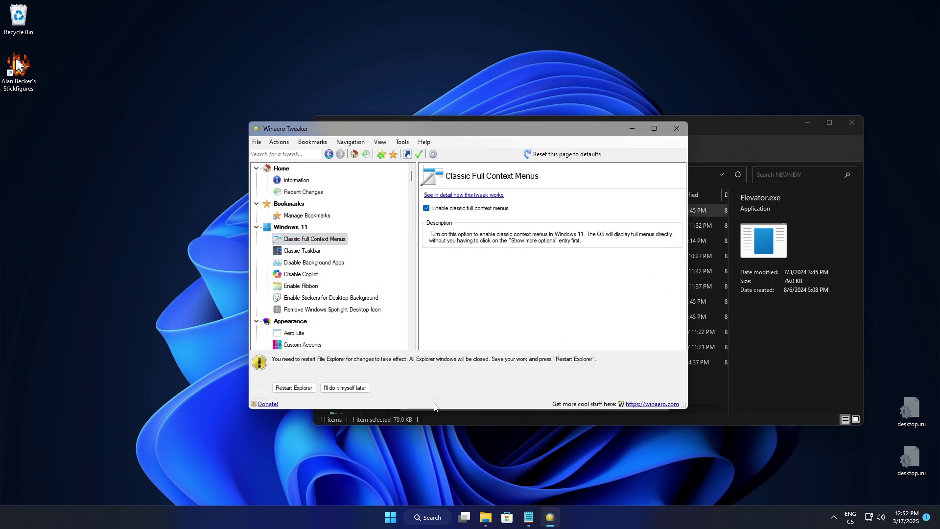
pyautogui.click(302, 251)
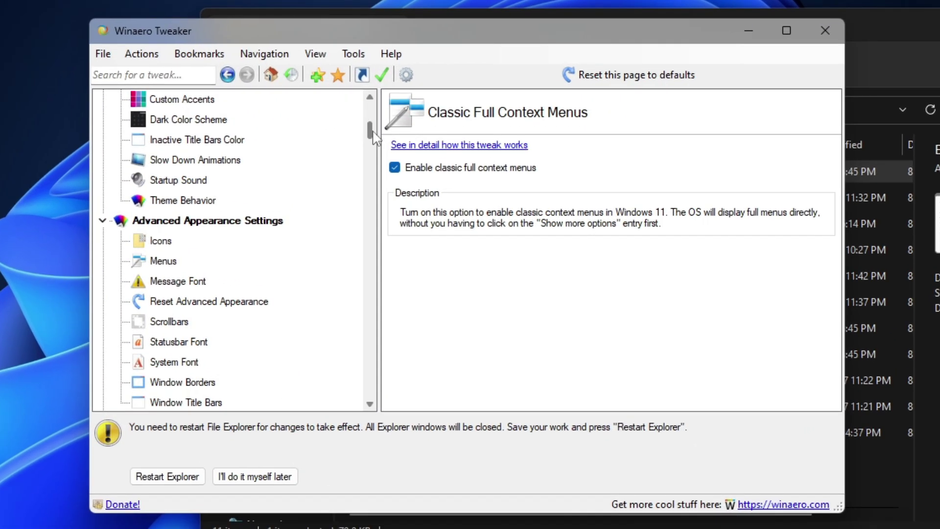
# - Scroll the tweak tree to the File Explorer section and show all its tweaks
pyautogui.scroll(-5, 383, 178)
pyautogui.scroll(-15, 156, 195)
pyautogui.click(157, 182)
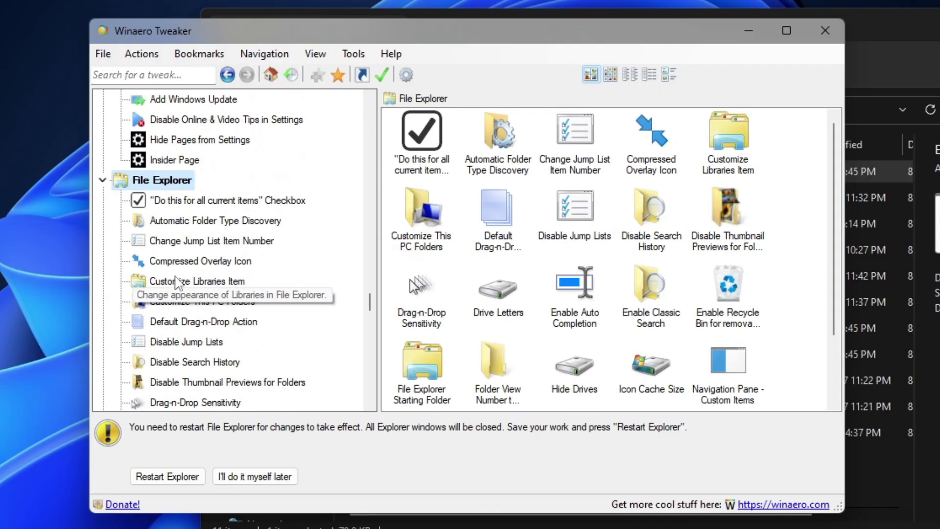
pyautogui.scroll(-2, 659, 283)
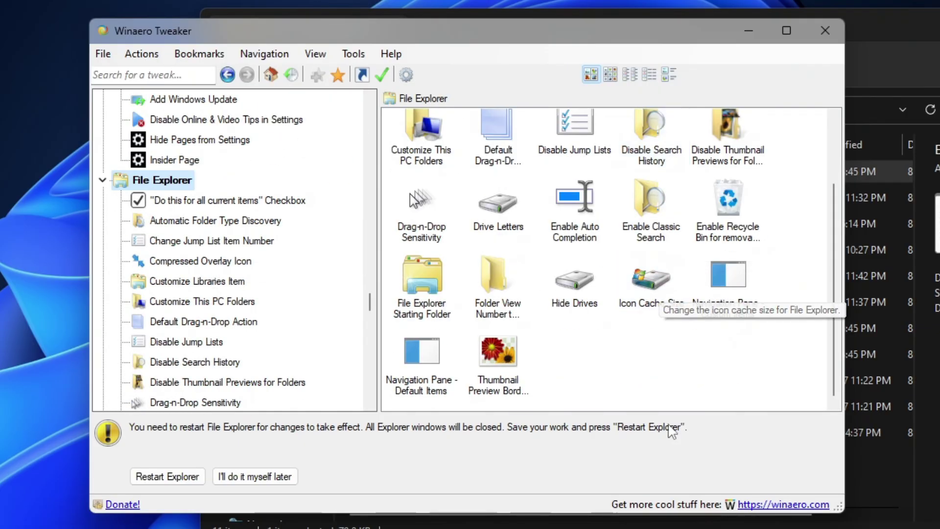
pyautogui.scroll(2, 779, 345)
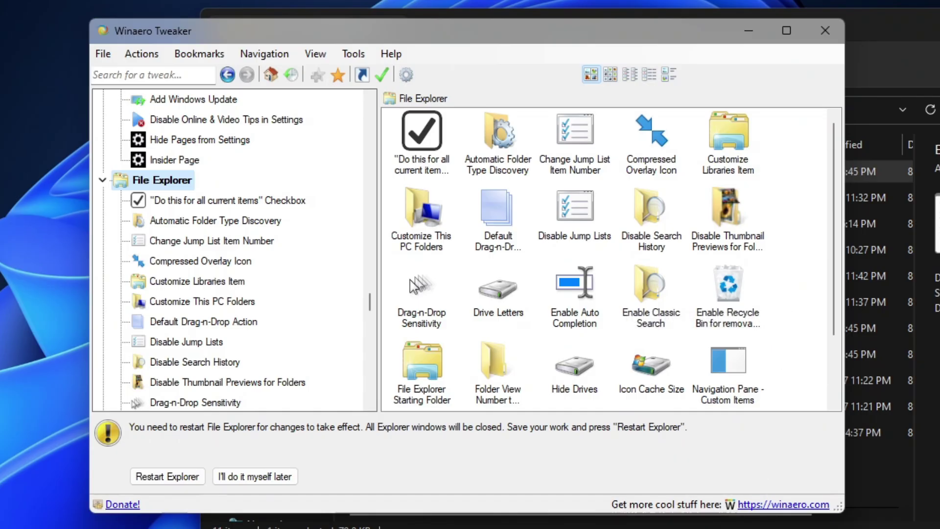
# - Open the Customize This PC Folders tweak and check This PC's drives in Explorer
pyautogui.click(902, 116)
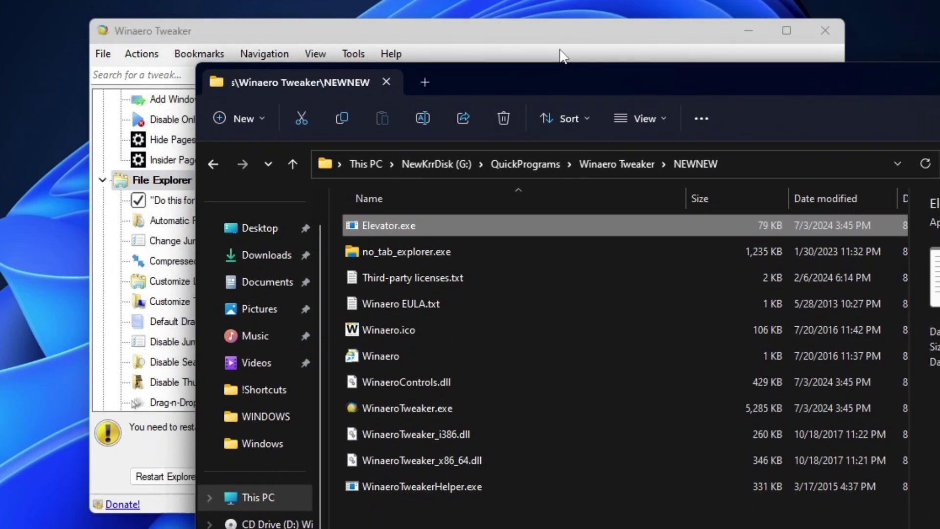
pyautogui.hotkey('alt', 'Tab')
pyautogui.hotkey('alt', 'Tab')
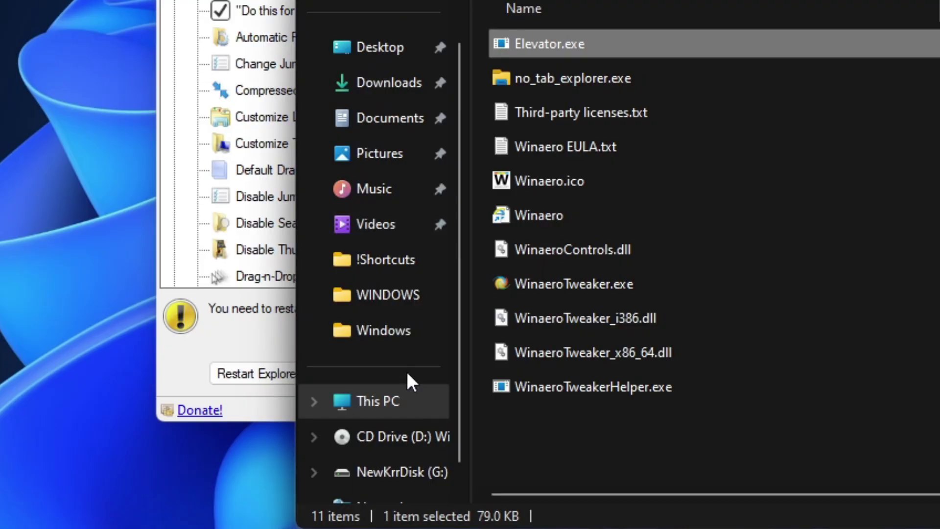
pyautogui.scroll(-2, 410, 381)
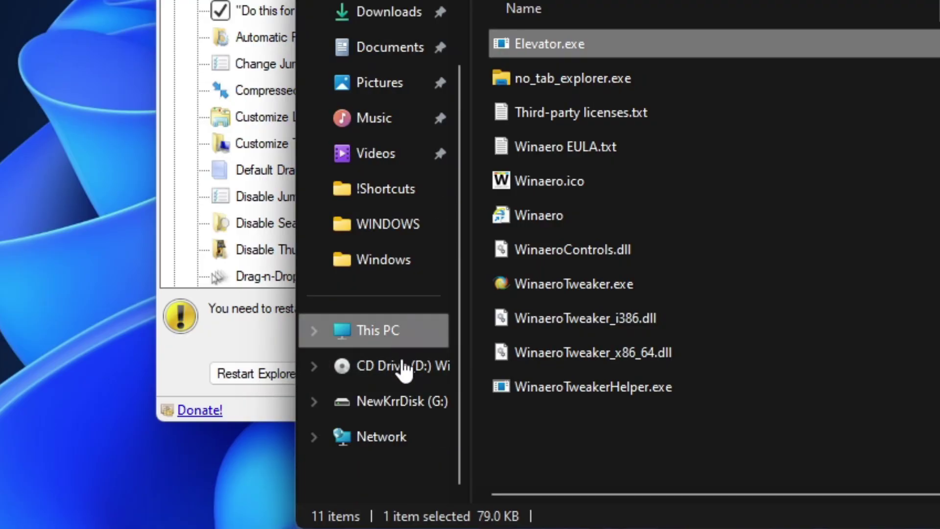
pyautogui.hotkey('alt', 'Tab')
pyautogui.click(306, 218)
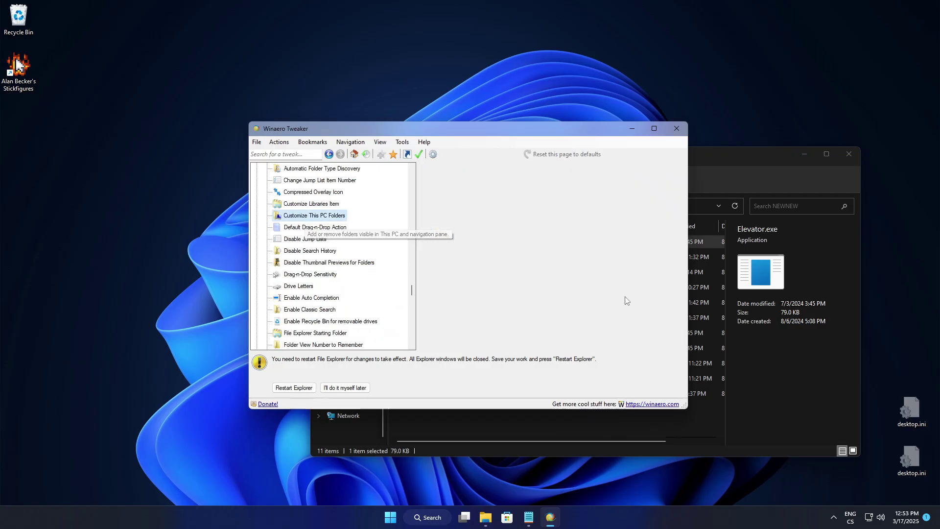
pyautogui.click(727, 370)
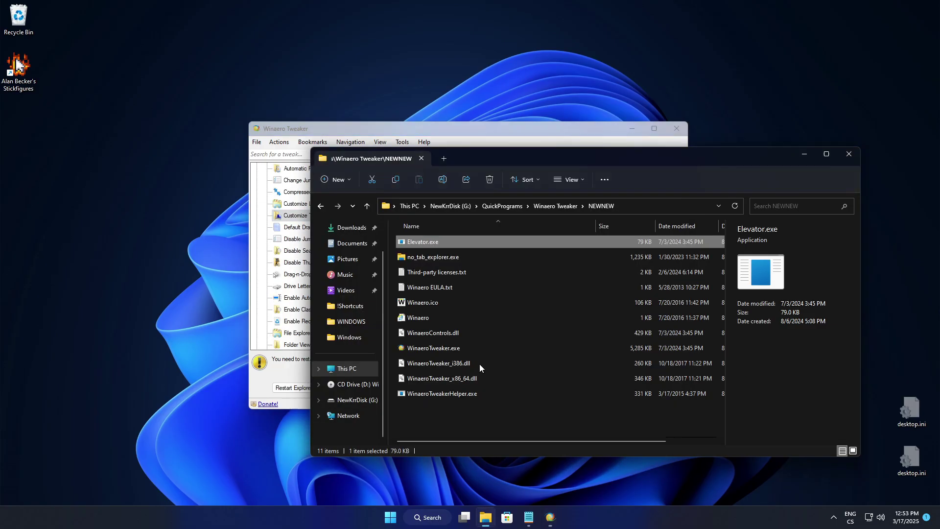
pyautogui.click(360, 369)
pyautogui.moveTo(658, 388); pyautogui.dragTo(519, 327)
pyautogui.click(551, 516)
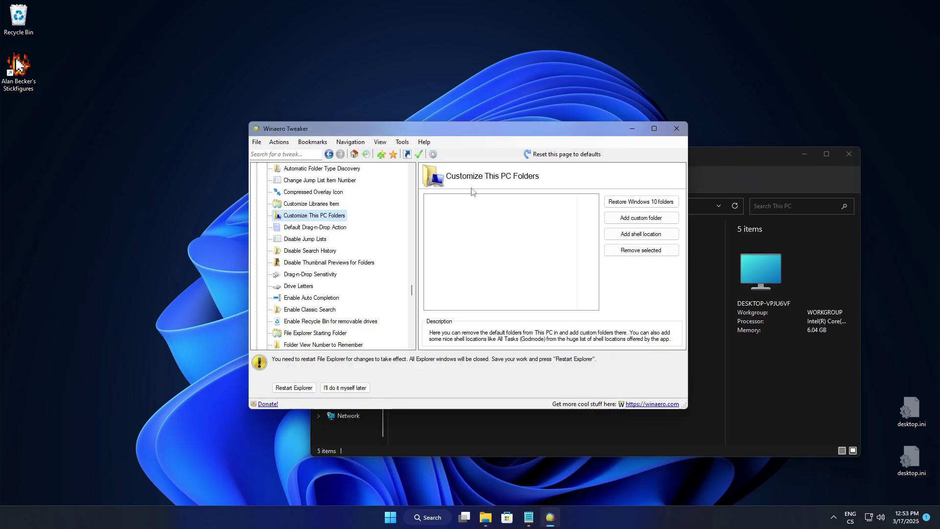
# - Set the File Explorer Starting Folder to Custom and view Folder View Number to Remember
pyautogui.press('f')
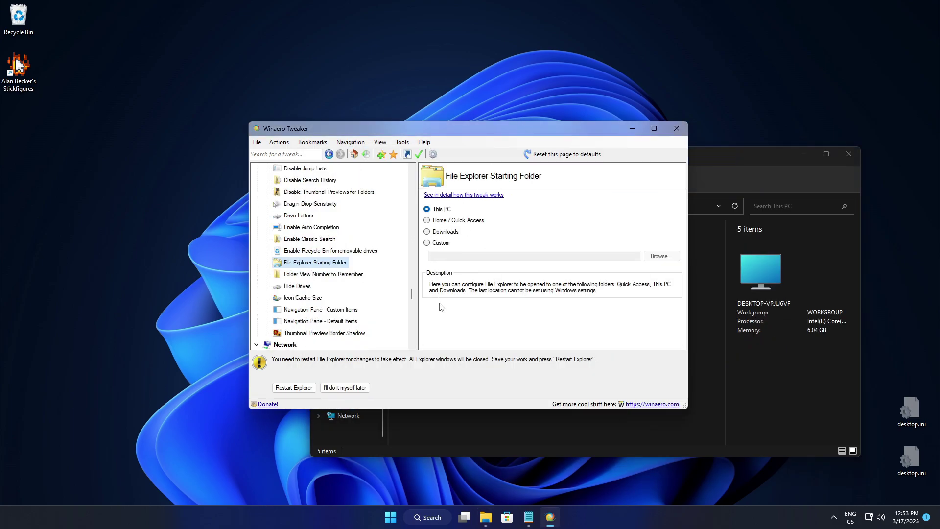
pyautogui.click(443, 243)
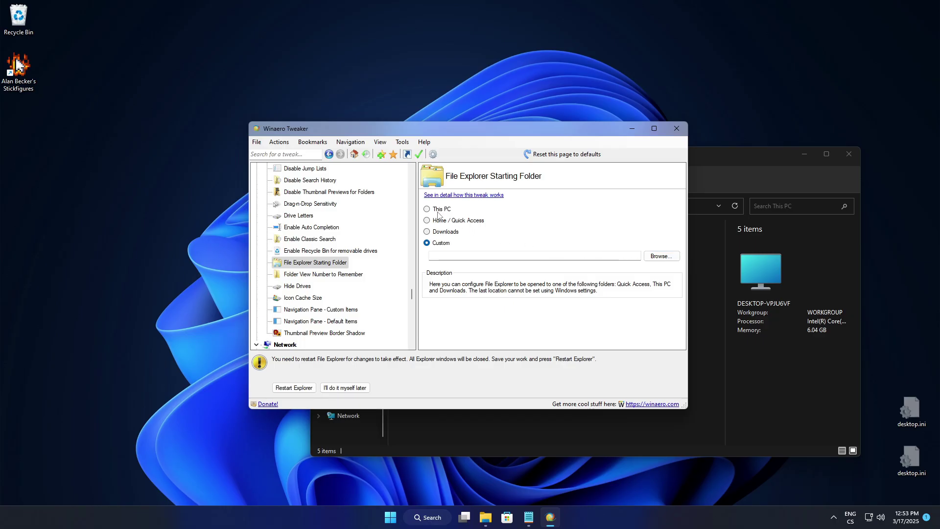
pyautogui.click(323, 274)
pyautogui.scroll(3, 334, 282)
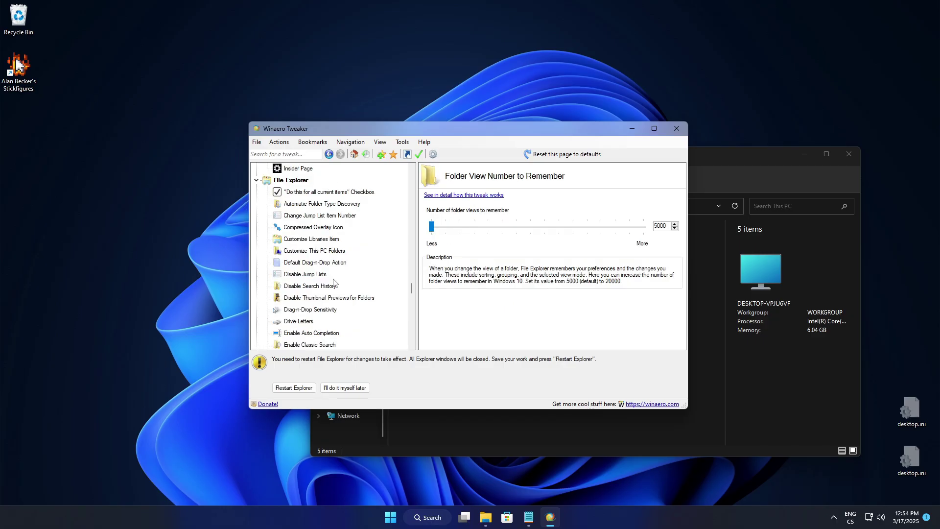
pyautogui.scroll(-3, 350, 293)
# - Open Navigation Pane - Custom Items, move the shell locations dialog right and test a location
pyautogui.click(307, 311)
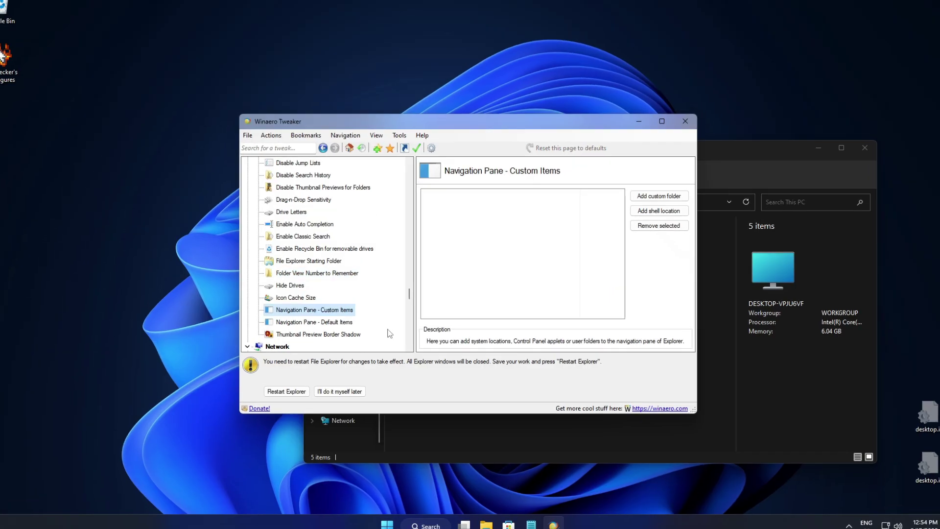
pyautogui.click(345, 321)
pyautogui.click(201, 314)
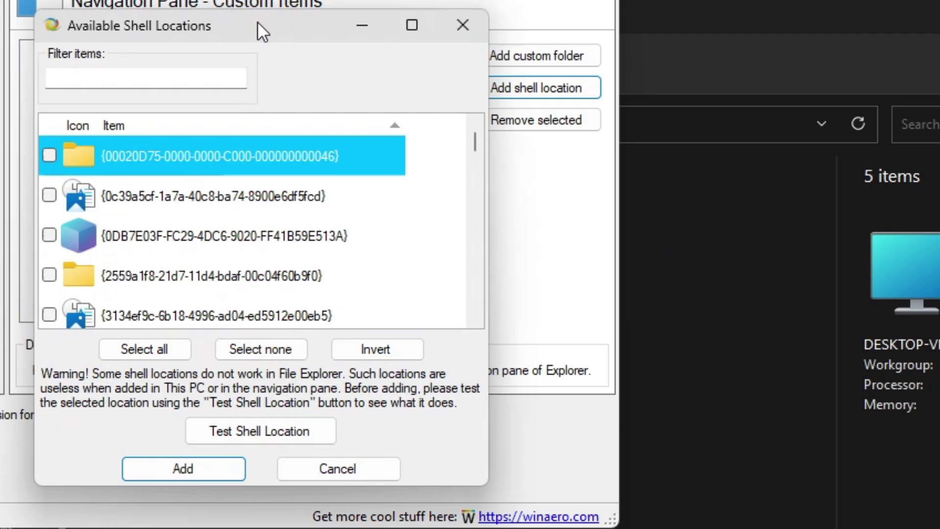
pyautogui.moveTo(444, 94); pyautogui.dragTo(877, 175)
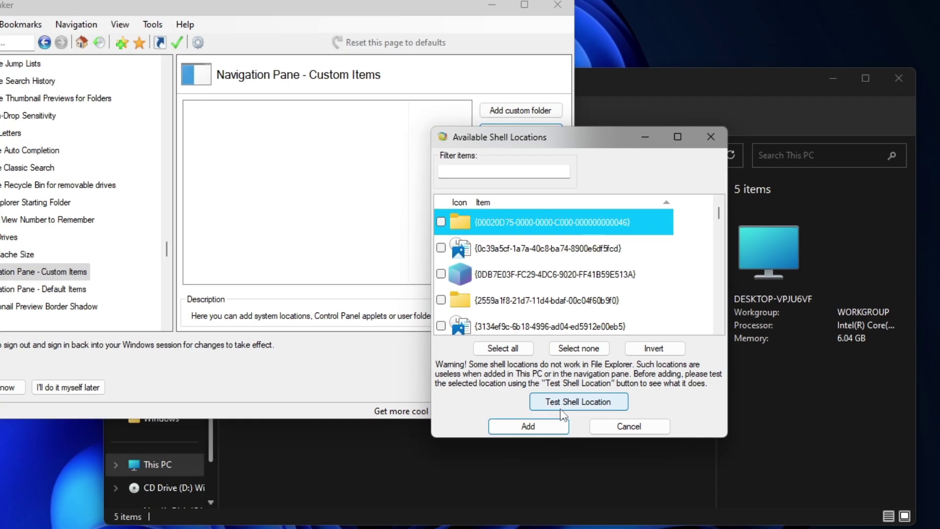
pyautogui.click(562, 409)
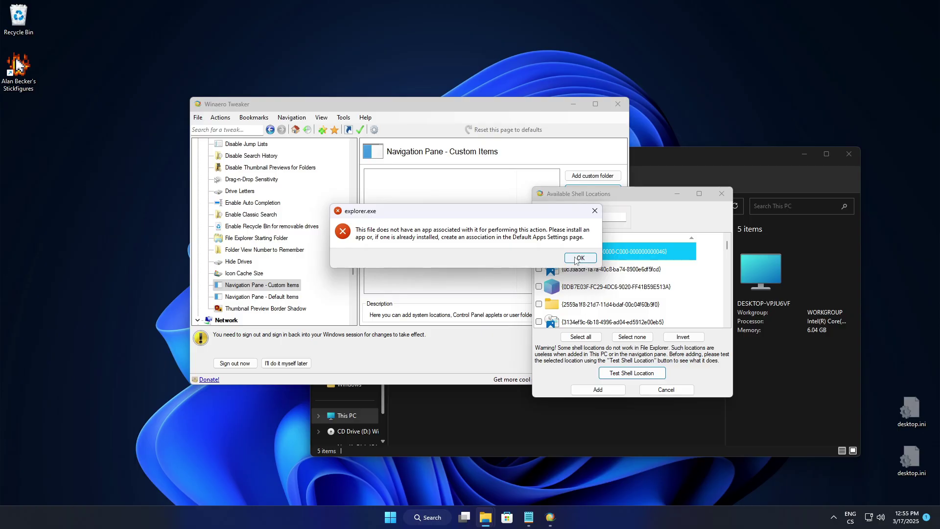
pyautogui.click(576, 259)
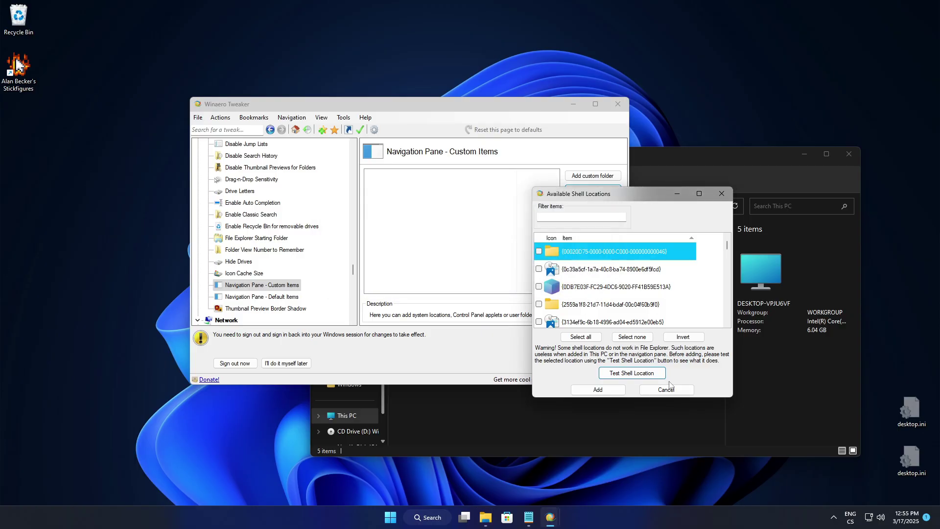
# - Enlarge the shell locations list, select the Home location and test it
pyautogui.moveTo(534, 398); pyautogui.dragTo(443, 474)
pyautogui.click(550, 276)
pyautogui.click(588, 449)
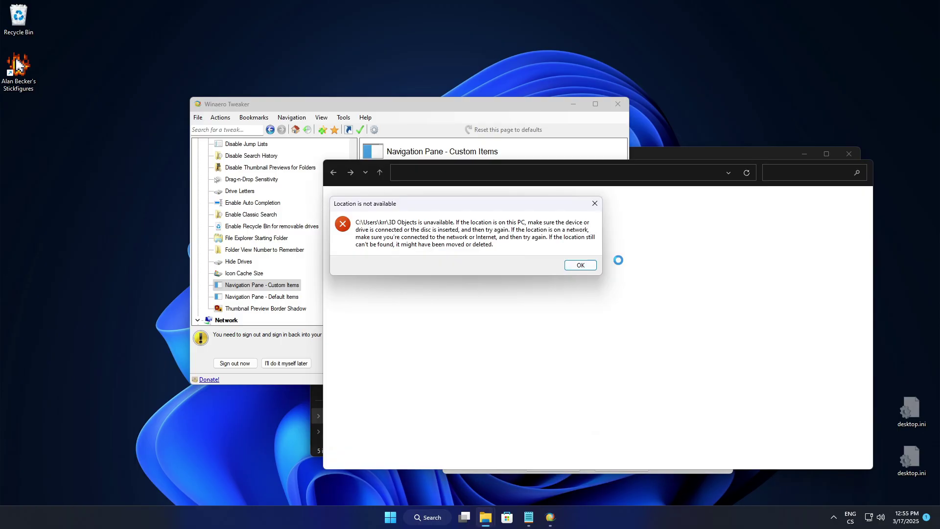
pyautogui.click(578, 267)
pyautogui.click(588, 449)
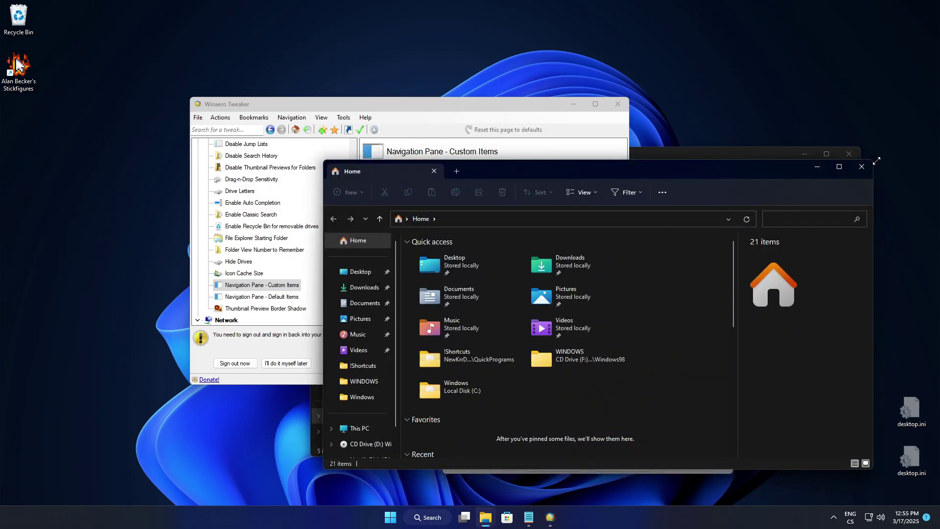
# - Close the Home preview, then preview and close the All Tasks shell location
pyautogui.hotkey('alt', 'F4')
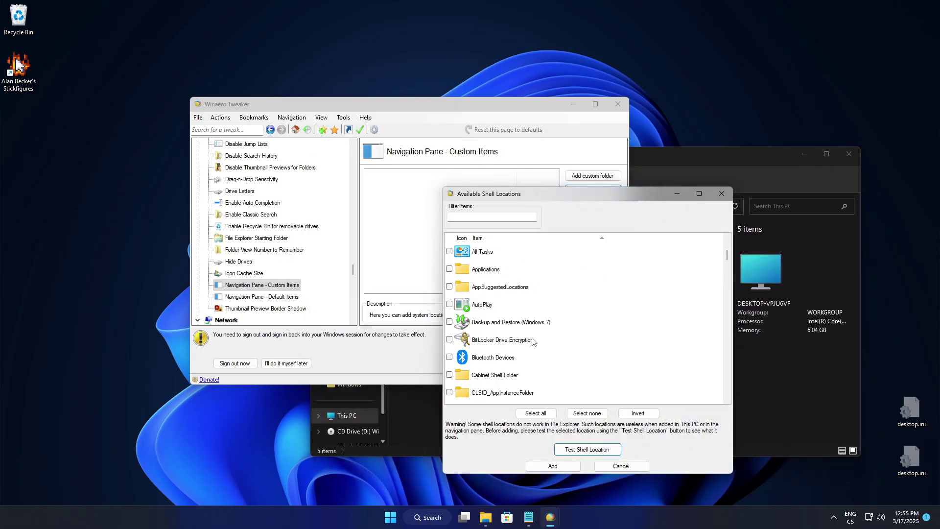
pyautogui.scroll(2, 533, 341)
pyautogui.click(482, 357)
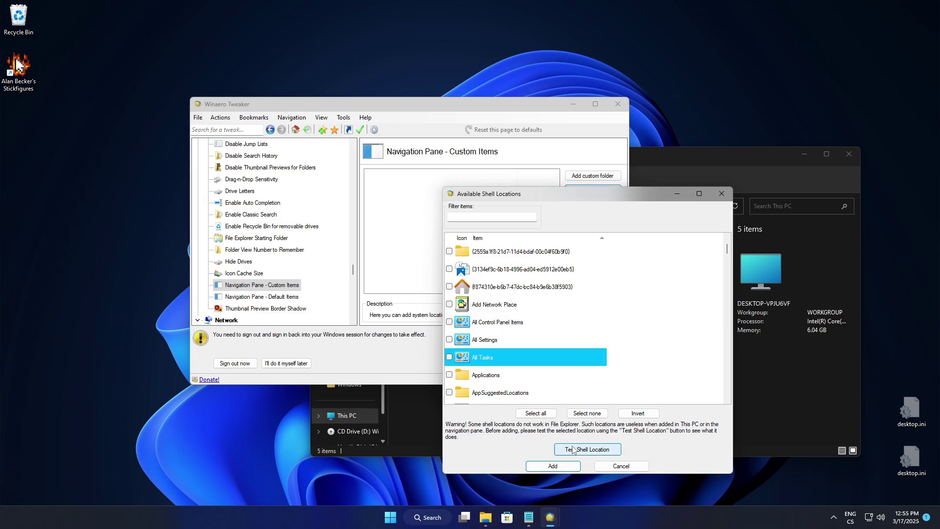
pyautogui.click(588, 449)
pyautogui.hotkey('alt', 'F4')
# - Preview Control Panel, then tick both Control Panel locations and add them
pyautogui.click(488, 340)
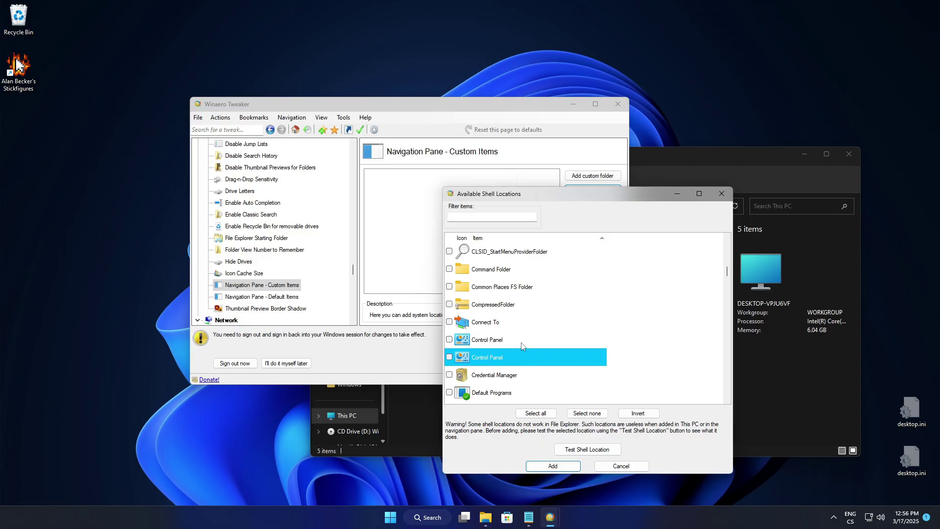
pyautogui.click(584, 451)
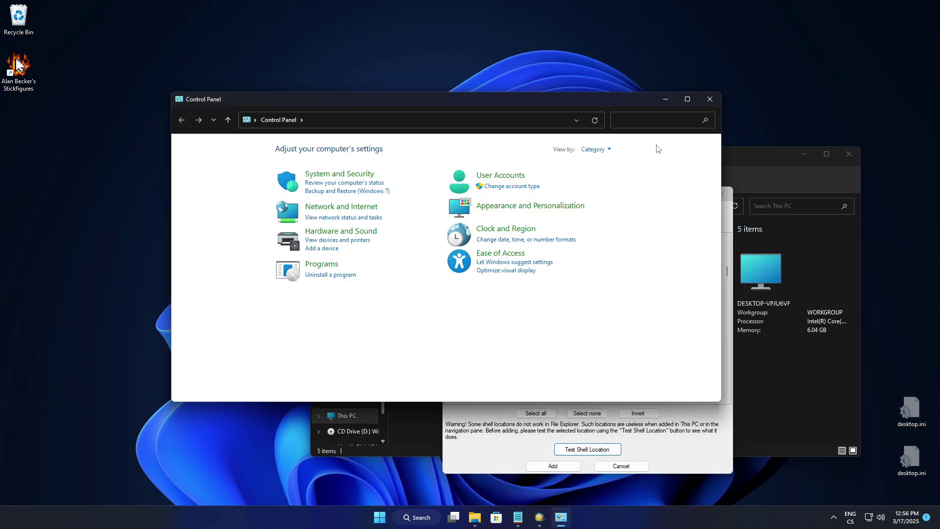
pyautogui.hotkey('alt', 'F4')
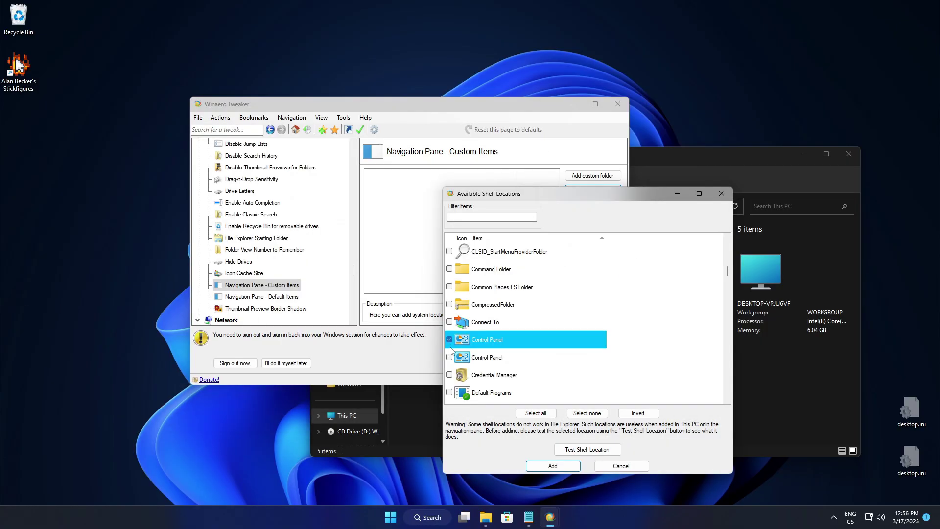
pyautogui.click(450, 357)
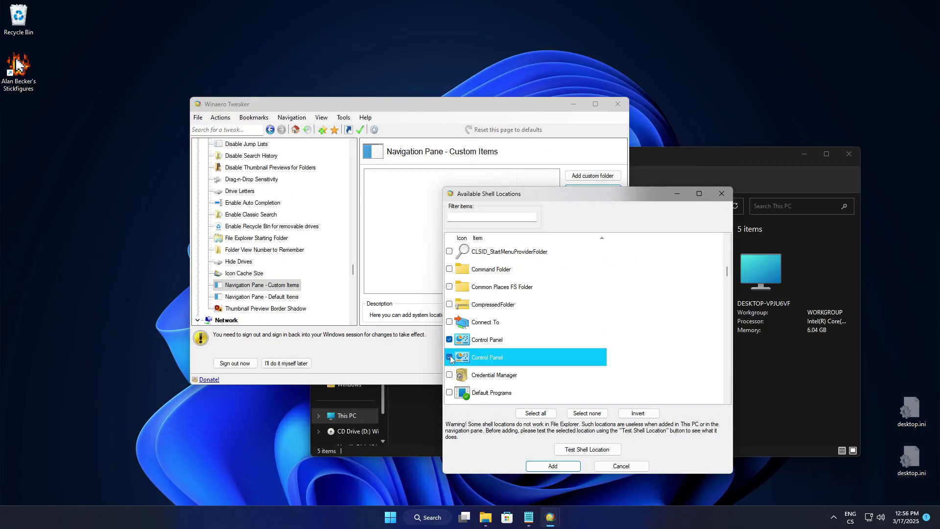
pyautogui.click(536, 466)
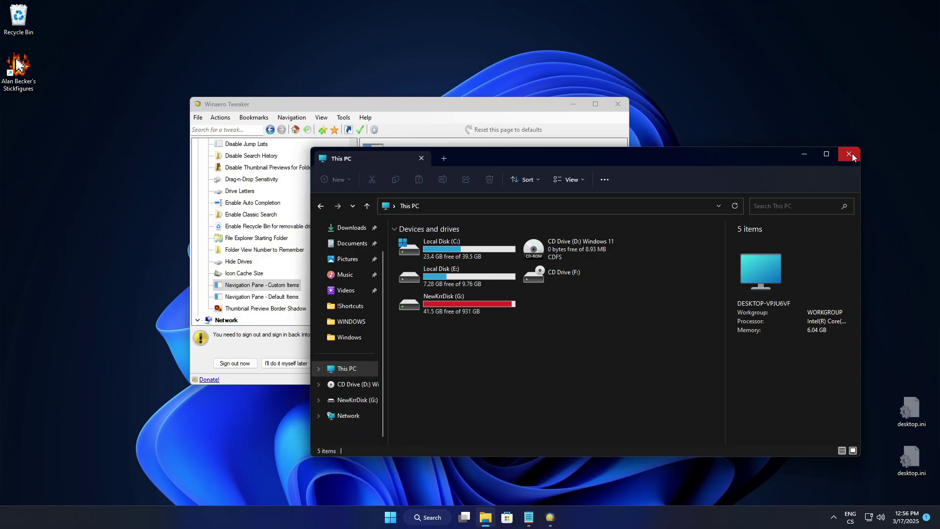
# - Reopen File Explorer, open Control Panel from the navigation pane, and open System and Security
pyautogui.click(851, 154)
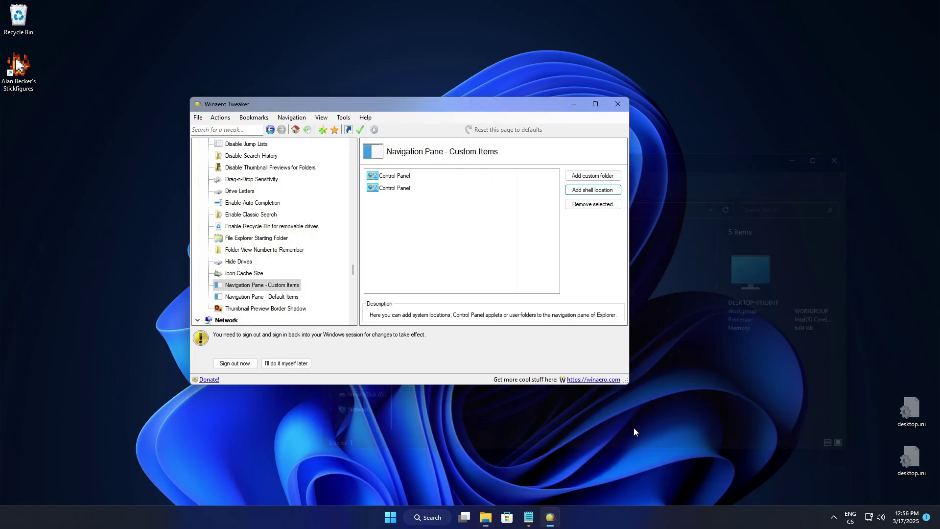
pyautogui.click(479, 520)
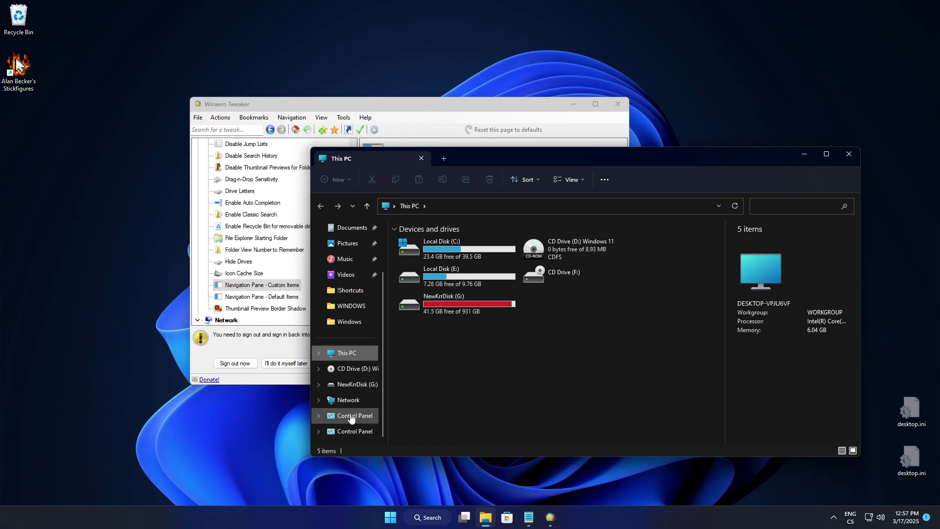
pyautogui.click(350, 416)
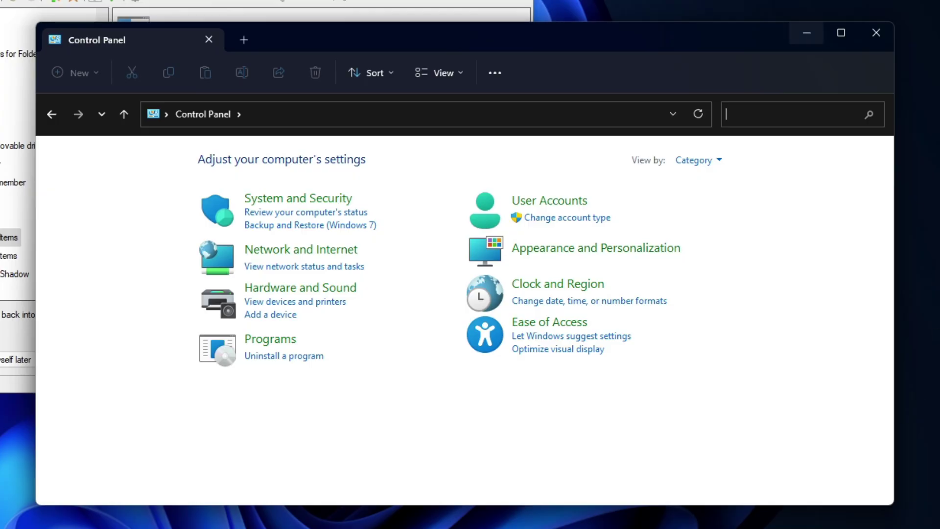
pyautogui.hotkey('ctrl', 't')
pyautogui.click(106, 37)
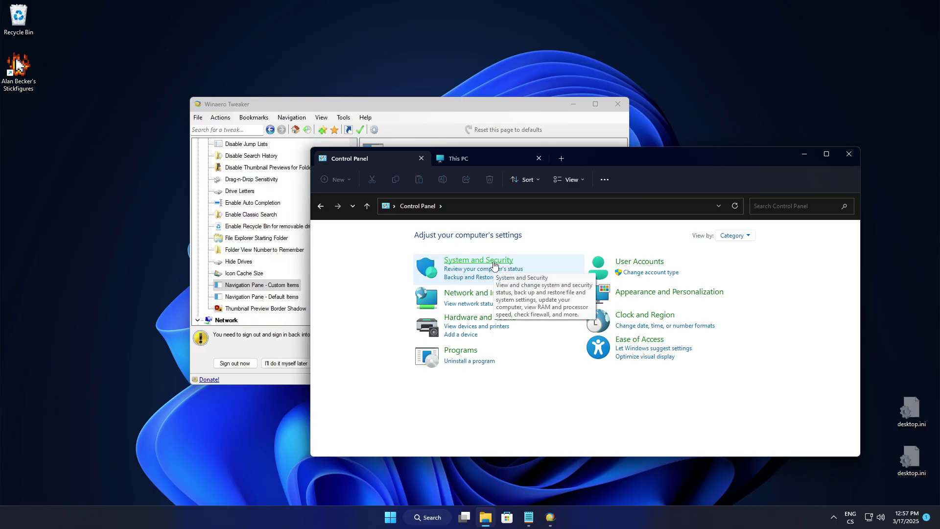
pyautogui.click(480, 265)
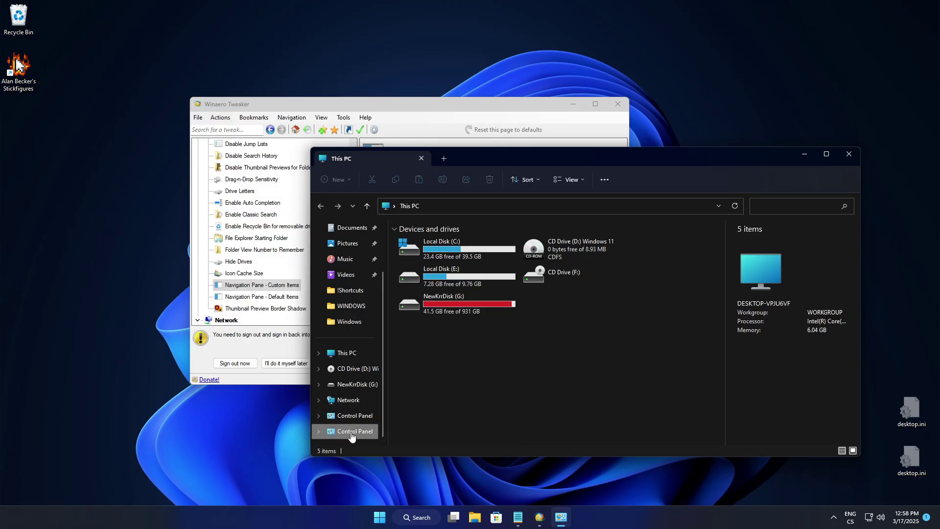
# - Open the upper Control Panel navigation entry in a new tab
pyautogui.rightClick(354, 434)
pyautogui.click(411, 378)
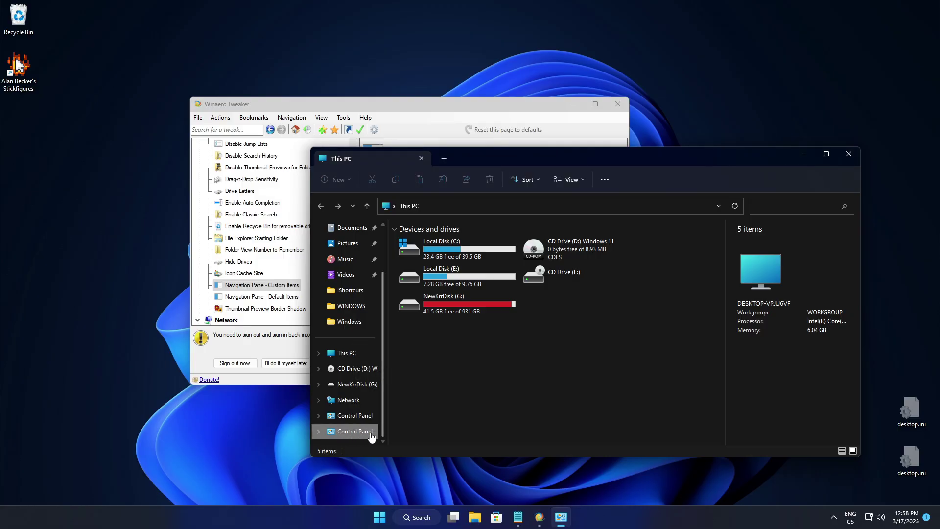
pyautogui.rightClick(371, 437)
pyautogui.click(414, 373)
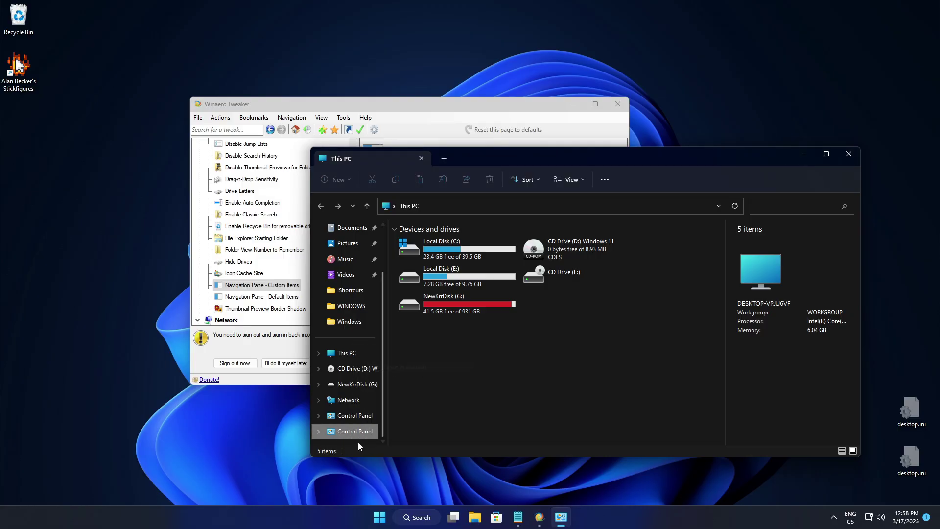
pyautogui.rightClick(354, 415)
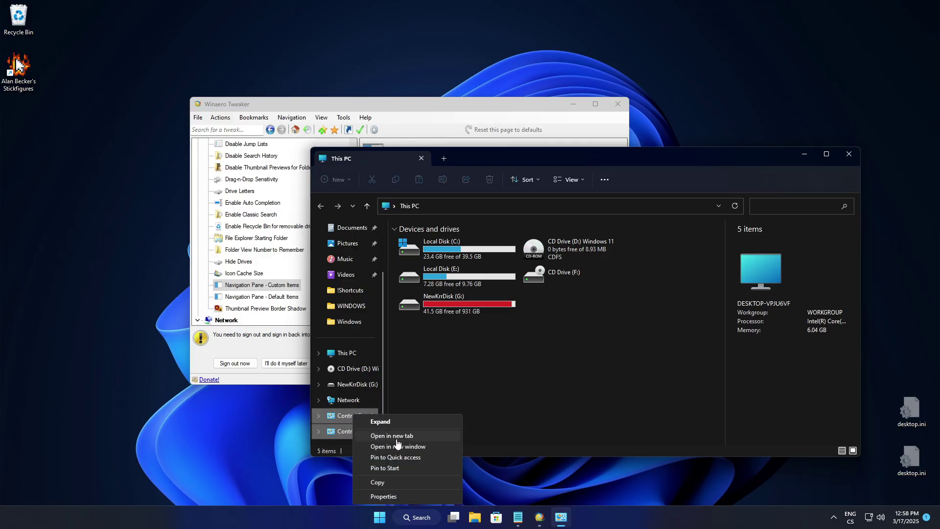
pyautogui.click(390, 437)
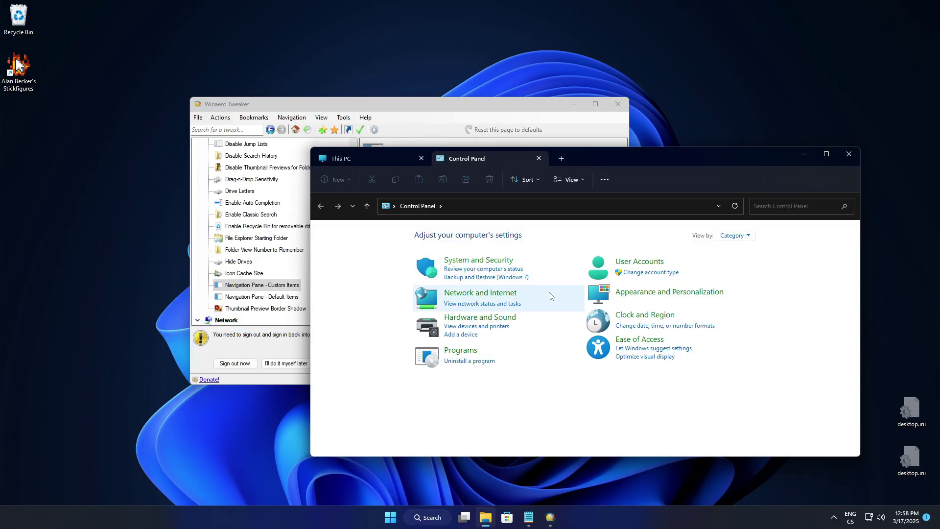
# - Set Control Panel's View by to Large icons and close the All Control Panel Items window
pyautogui.click(732, 236)
pyautogui.click(741, 269)
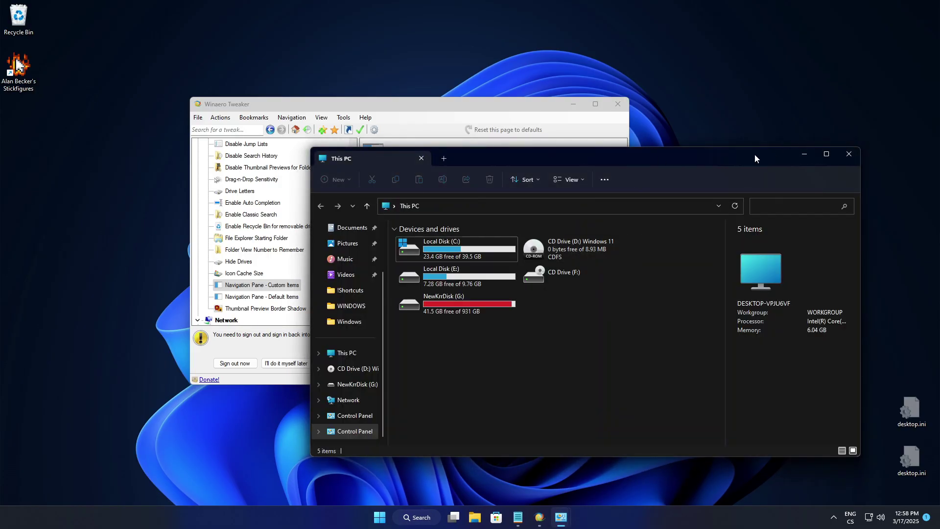
pyautogui.click(681, 157)
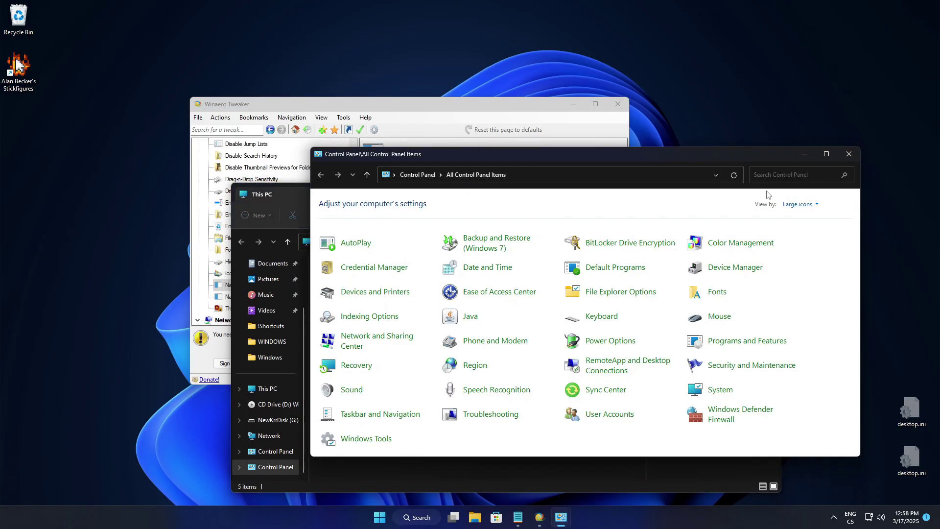
pyautogui.click(849, 154)
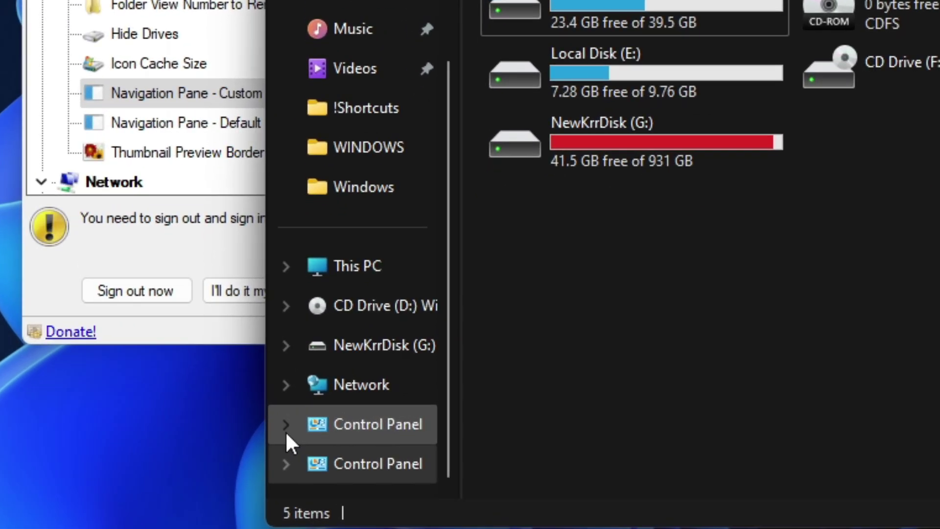
# - Expand Control Panel in the navigation pane, open Appearance and Personalization, then Ease of Access Center
pyautogui.click(286, 431)
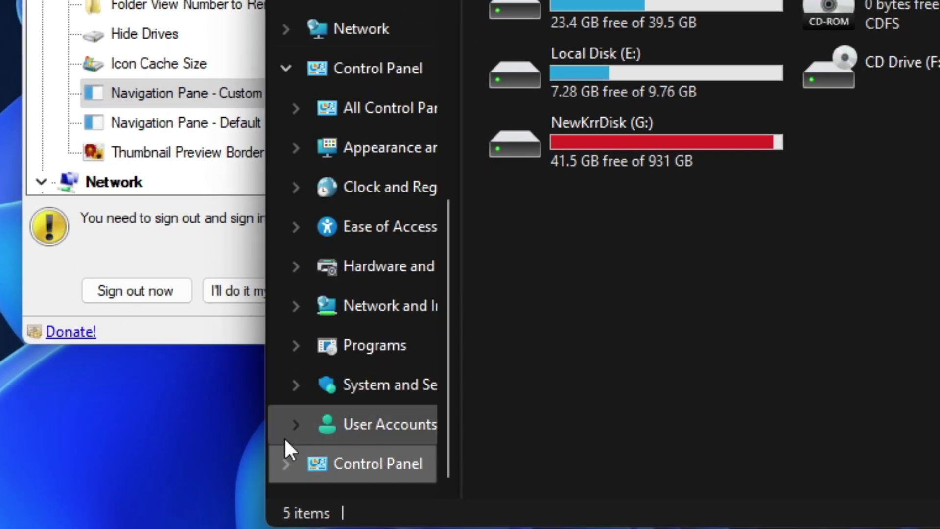
pyautogui.click(295, 106)
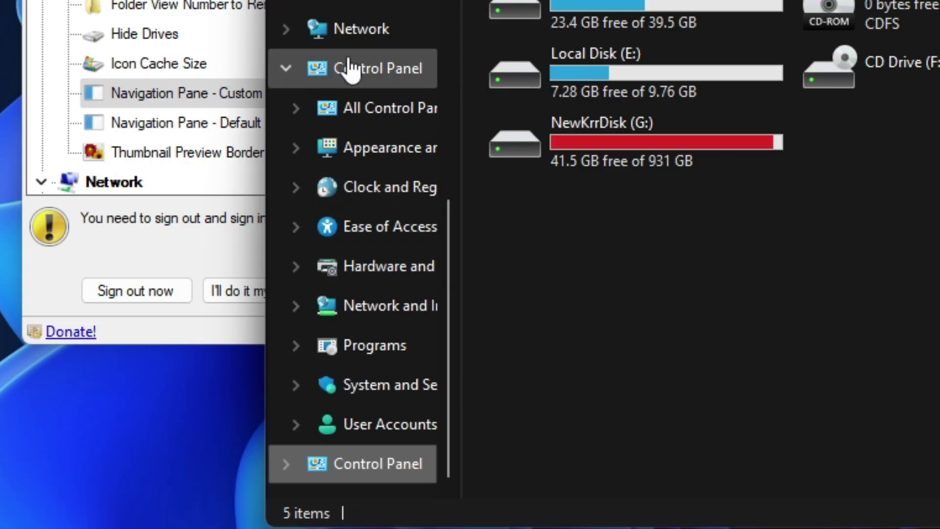
pyautogui.rightClick(350, 68)
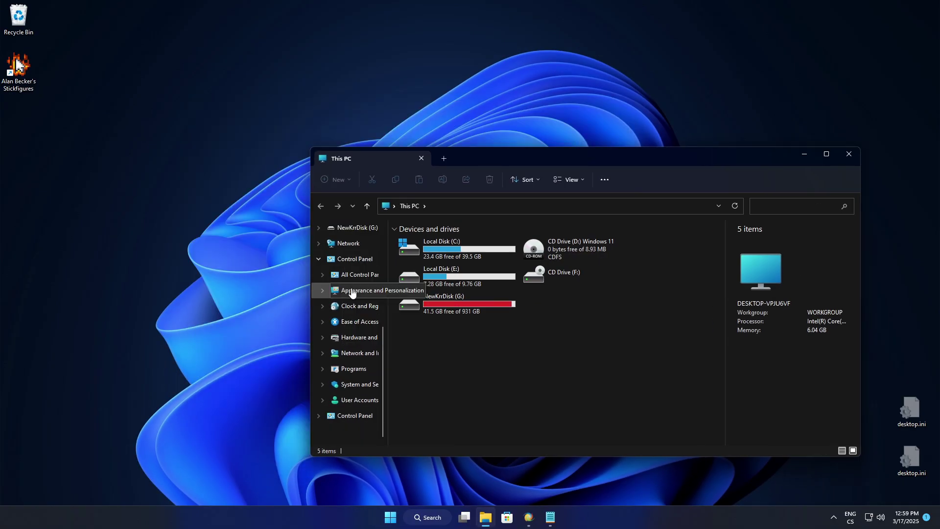
pyautogui.click(352, 292)
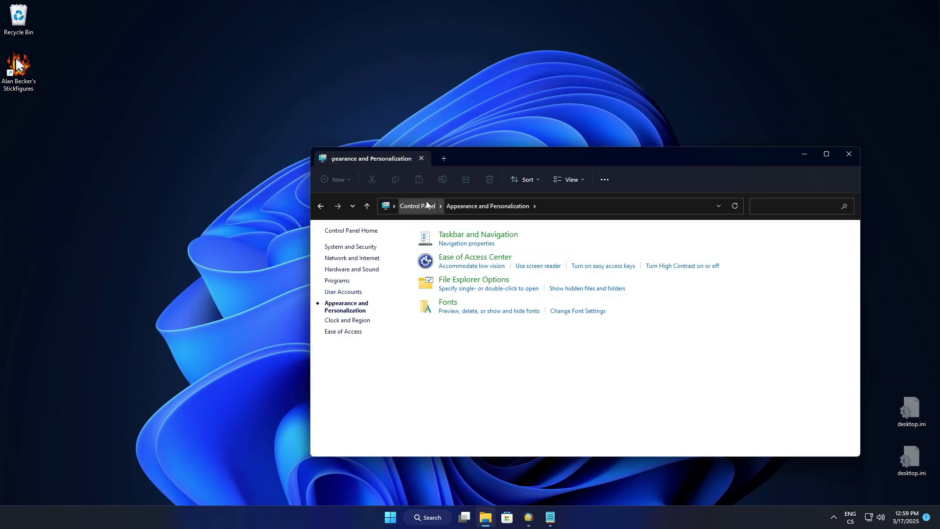
pyautogui.click(535, 206)
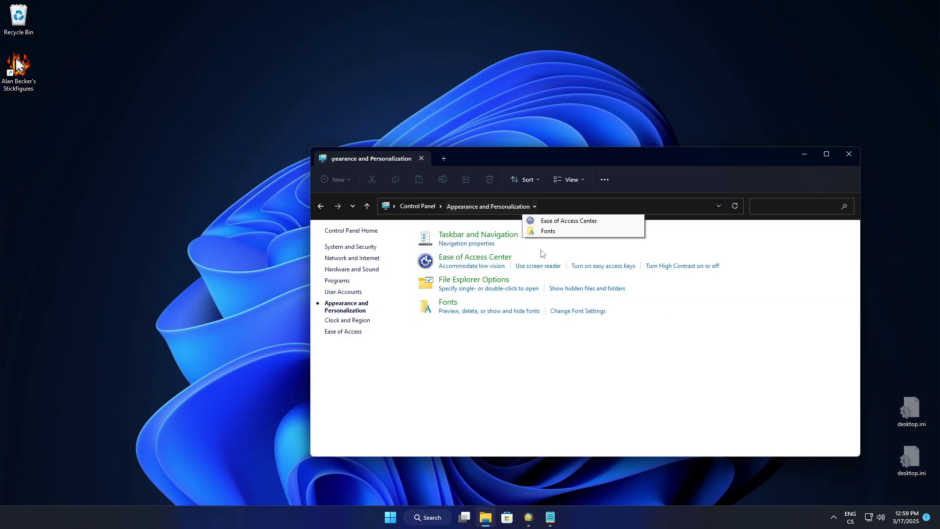
pyautogui.hotkey('alt', 'F4')
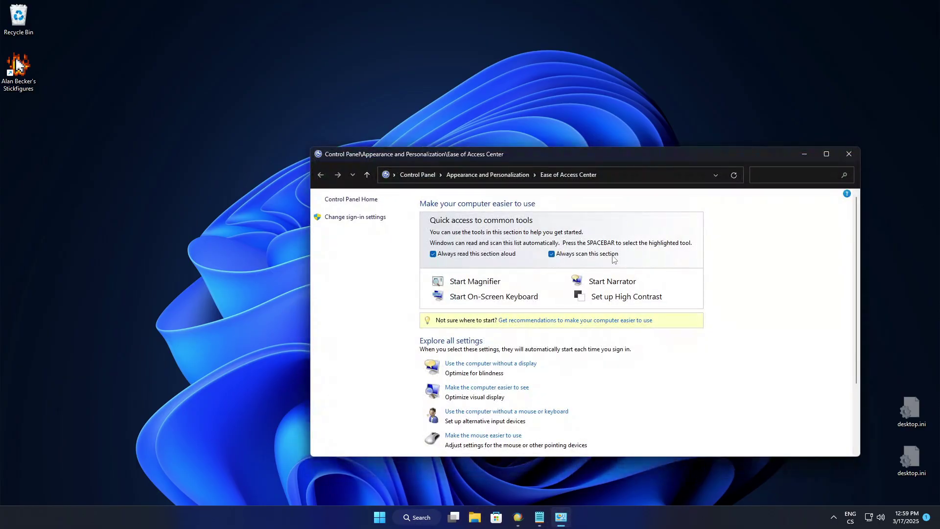
# - Open Programs and Features from the navigation pane, then close it
pyautogui.click(848, 154)
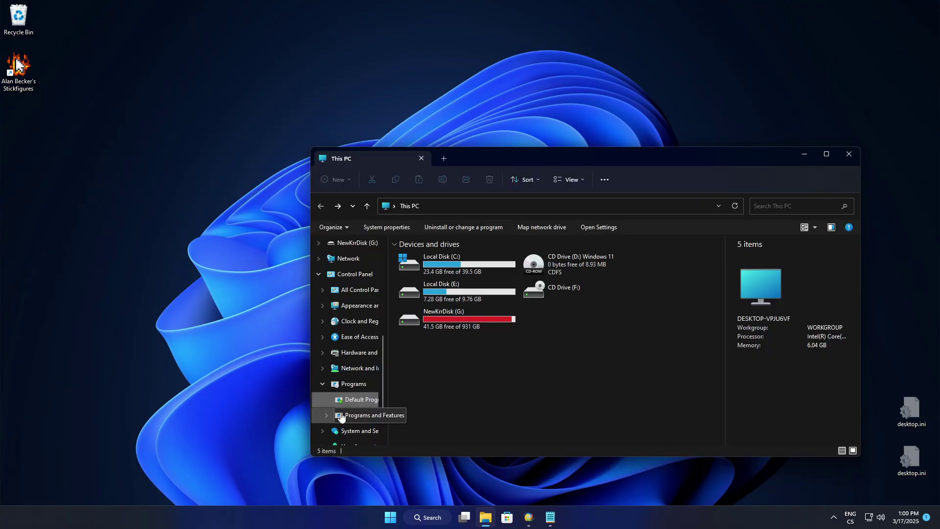
pyautogui.click(349, 416)
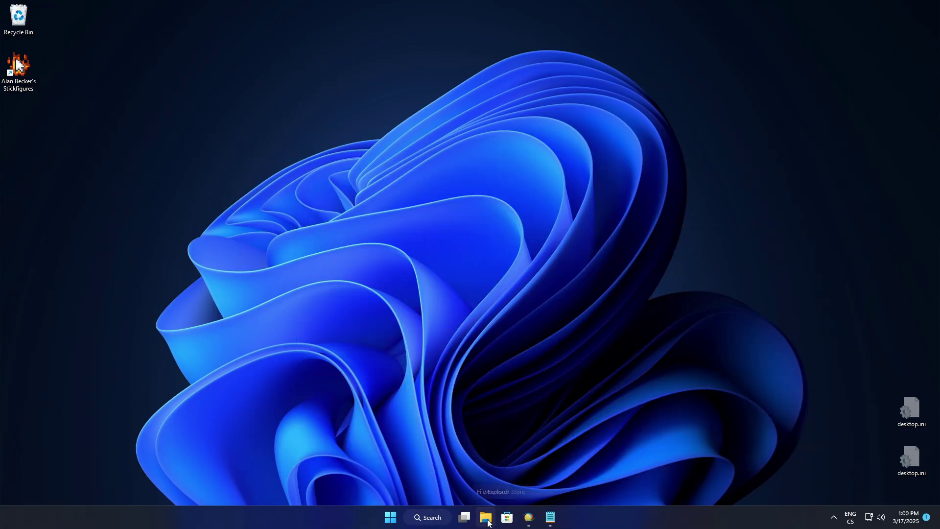
pyautogui.click(474, 517)
# - Open the Fonts Control Panel page from the navigation pane and close it with Alt+F4
pyautogui.scroll(-5, 352, 386)
pyautogui.click(330, 407)
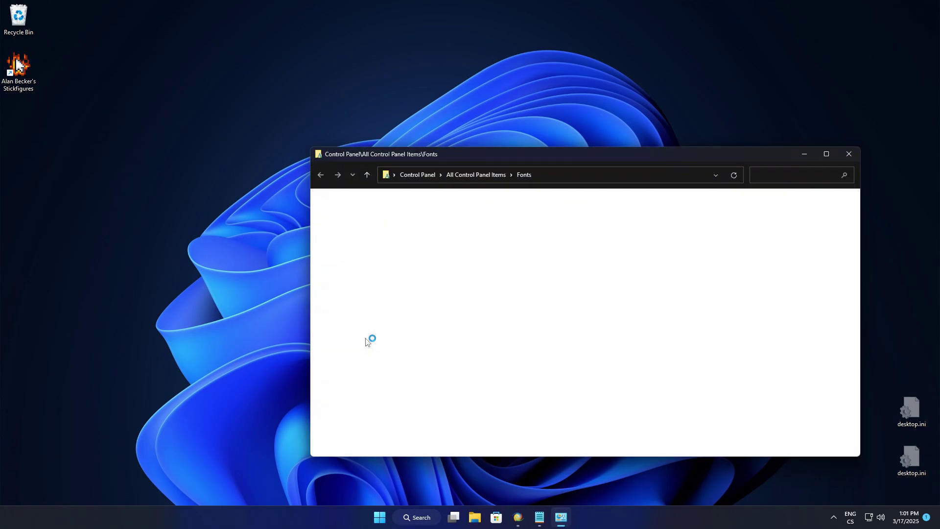
pyautogui.hotkey('alt', 'F4')
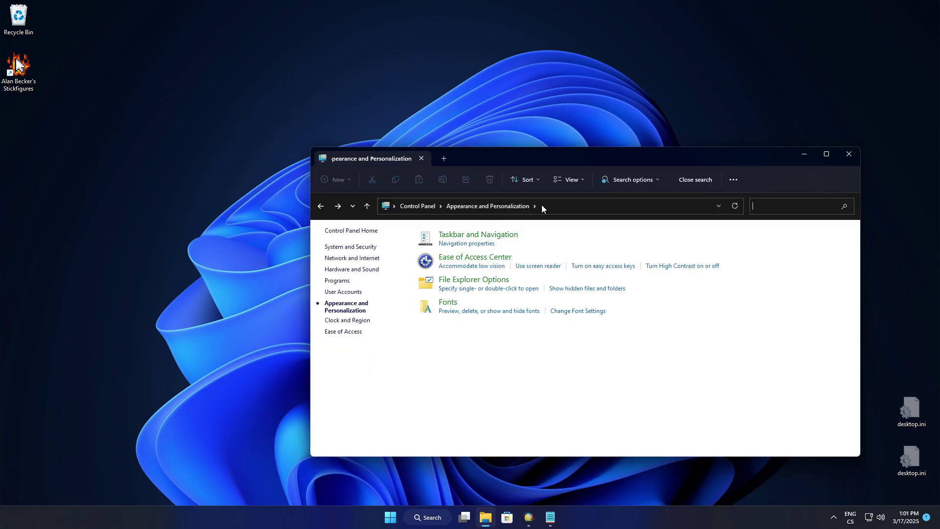
# - Append \ to the address bar path, open Ease of Access Center from the suggestions, then close it
pyautogui.click(572, 204)
pyautogui.click(555, 206)
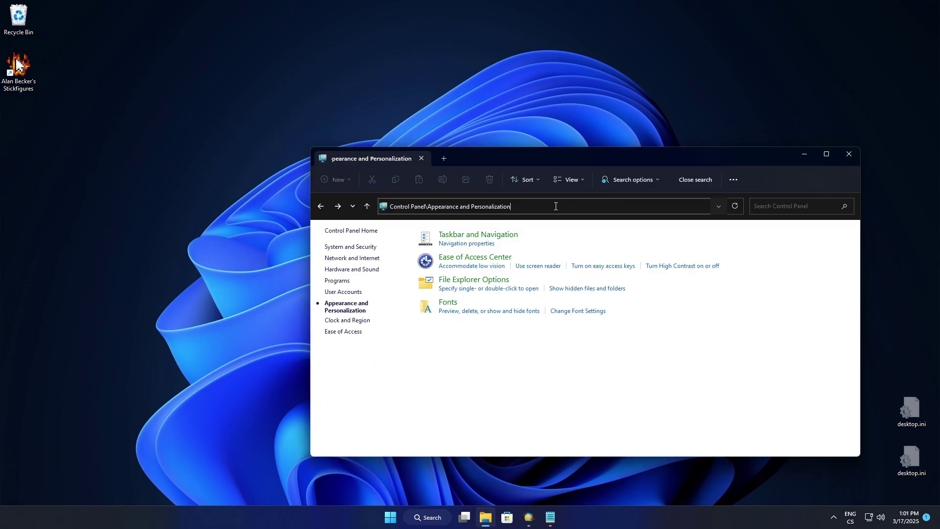
pyautogui.write('\\')
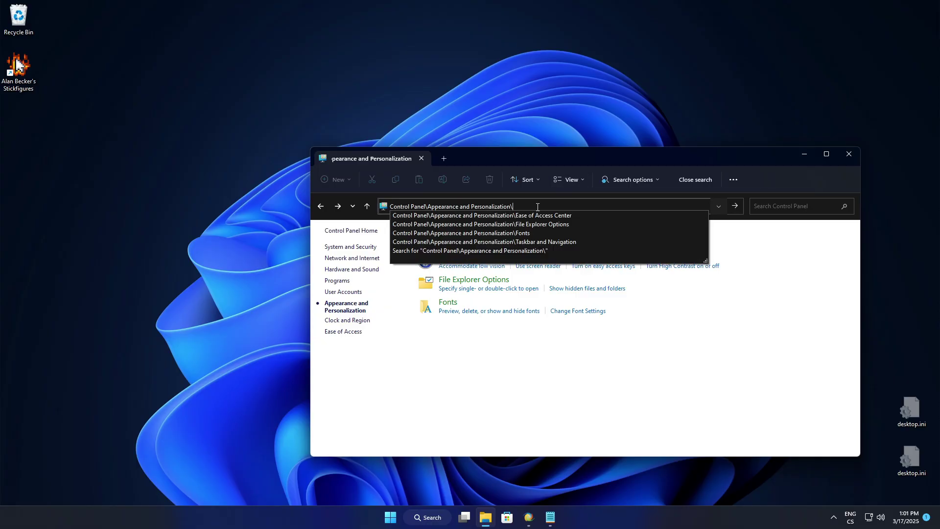
pyautogui.click(529, 216)
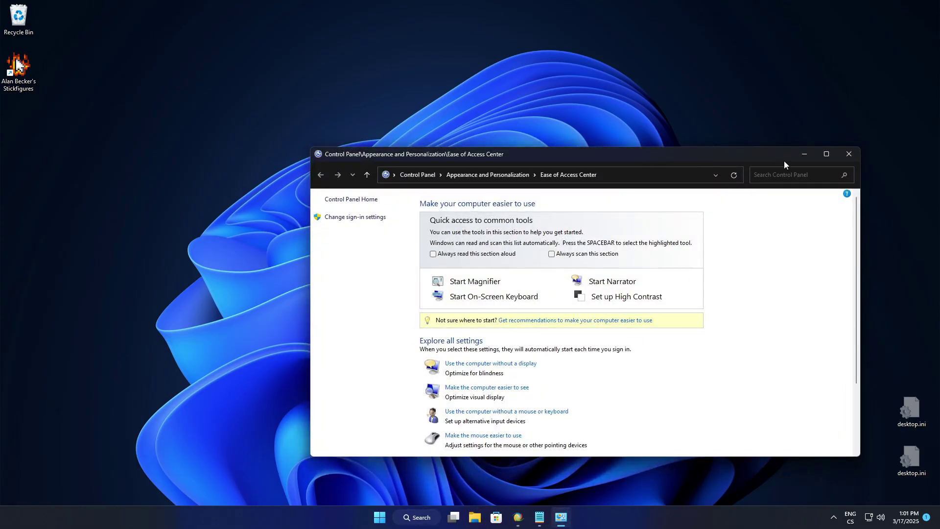
pyautogui.click(849, 155)
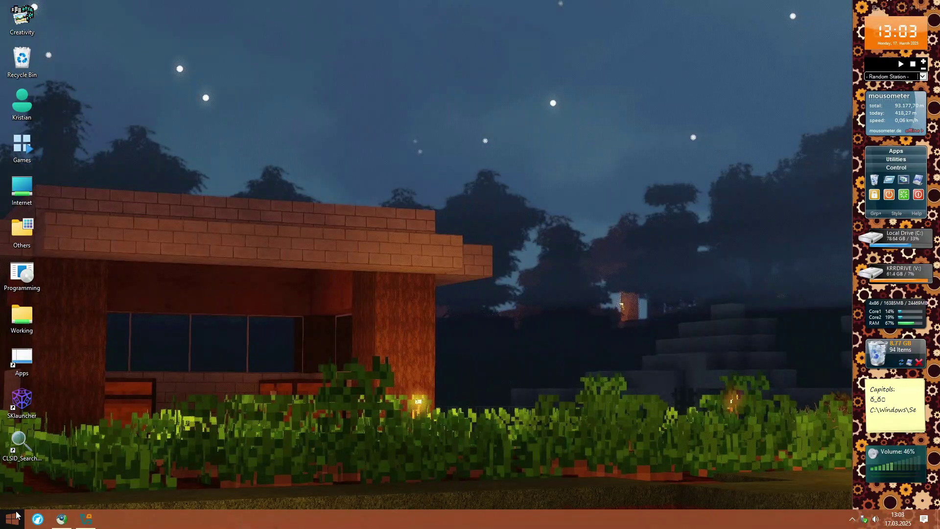
# - Open This PC from Start, jump to Control Panel via the breadcrumb chevron, then go back
pyautogui.click(17, 515)
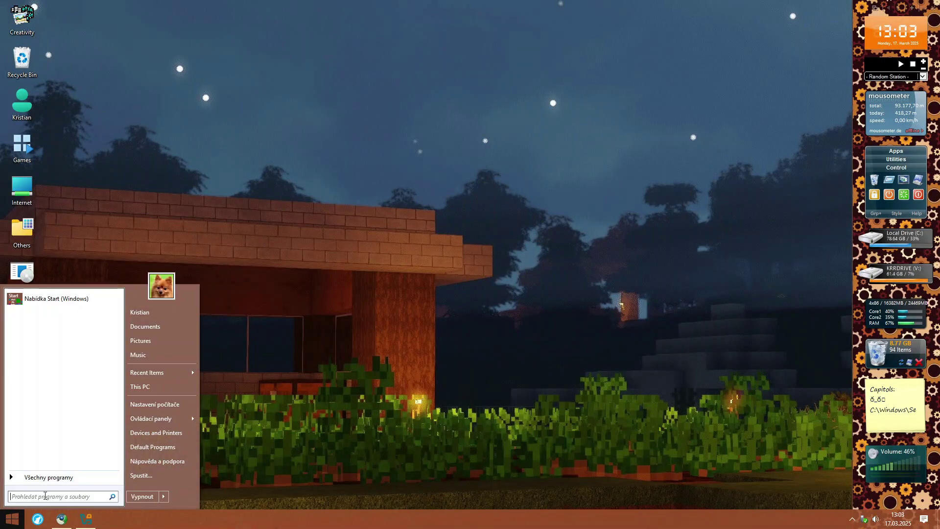
pyautogui.click(153, 386)
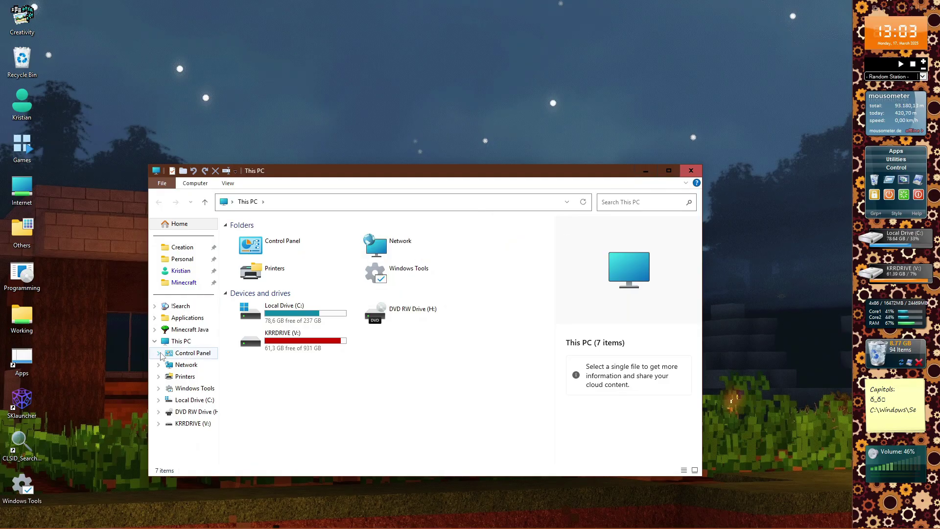
pyautogui.click(232, 201)
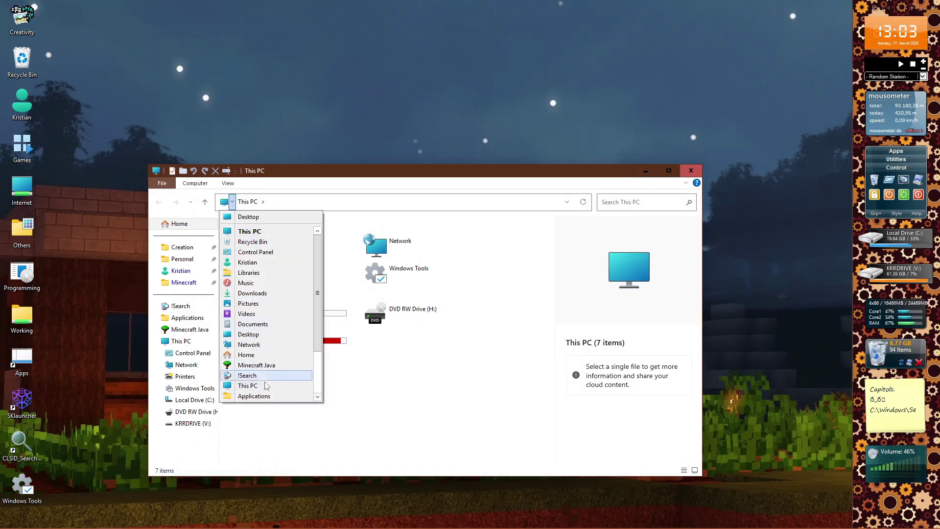
pyautogui.click(267, 252)
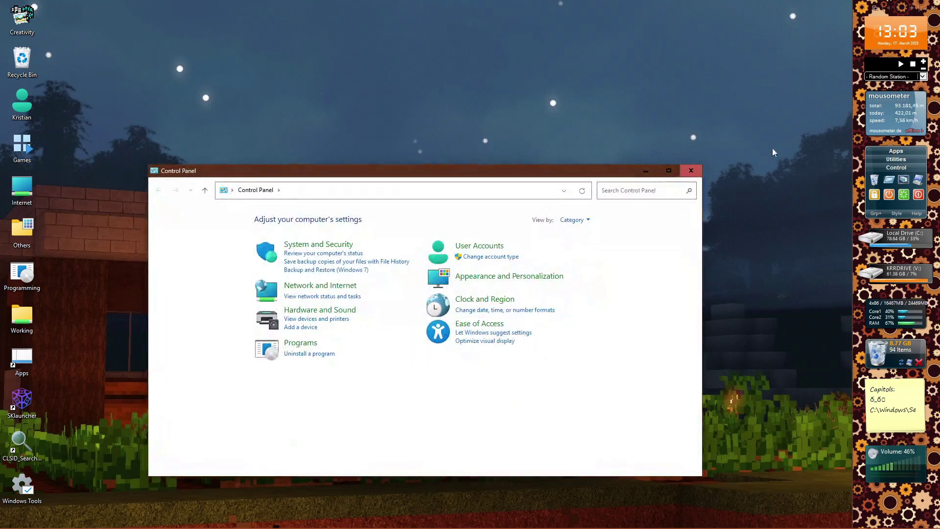
pyautogui.hotkey('alt', 'Left')
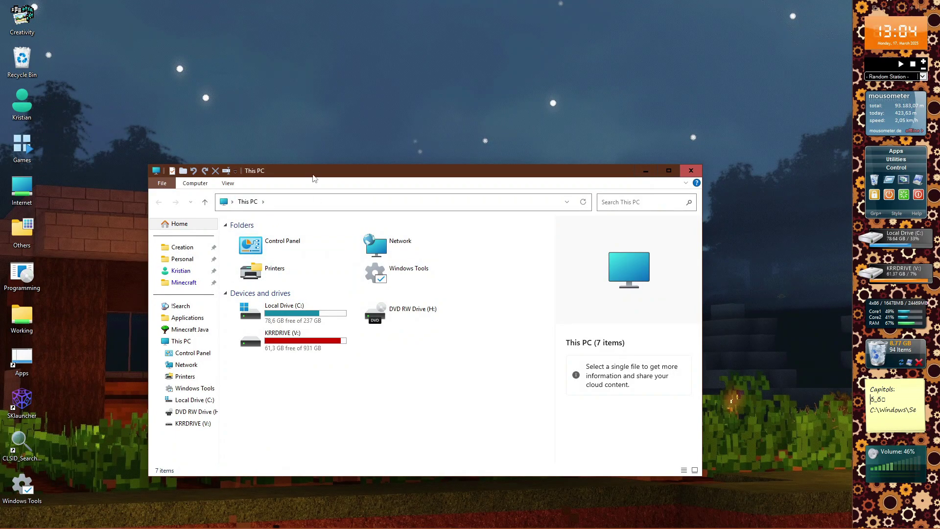
# - Open Control Panel from This PC, check its command bar, then return to This PC
pyautogui.doubleClick(296, 250)
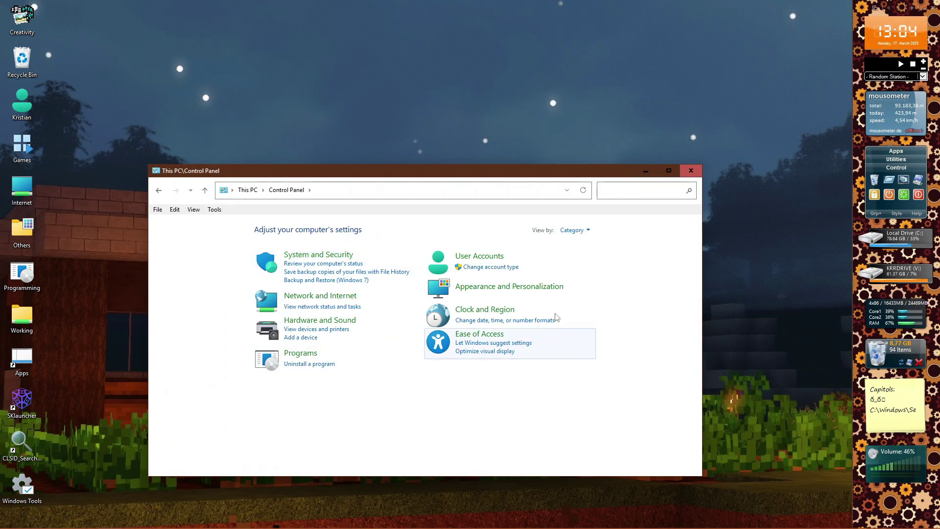
pyautogui.click(164, 210)
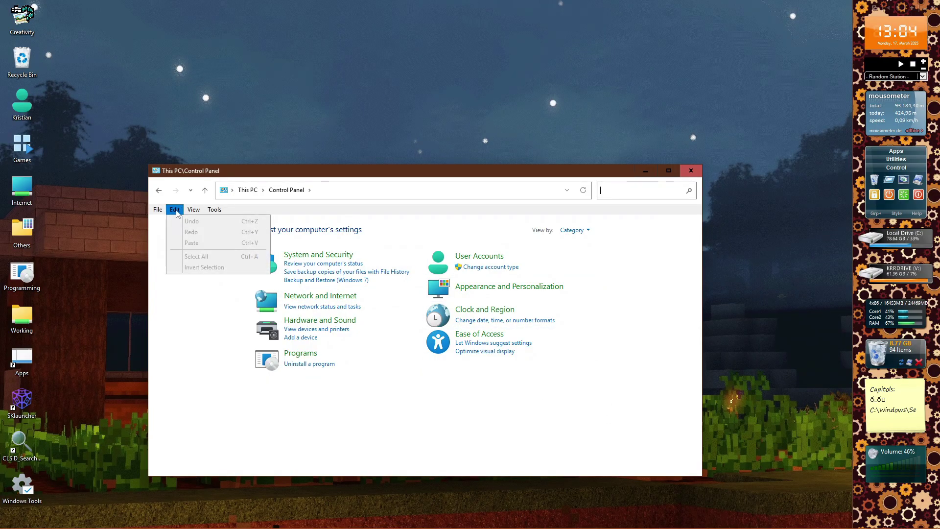
pyautogui.hotkey('alt', 'Up')
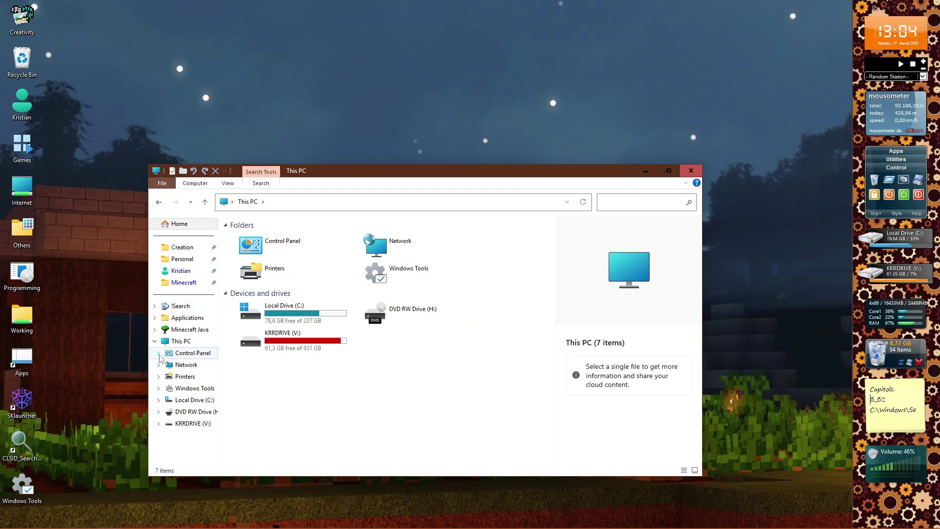
# - Open Appearance and Personalization from the navigation pane, go up two levels, then close Explorer
pyautogui.click(159, 353)
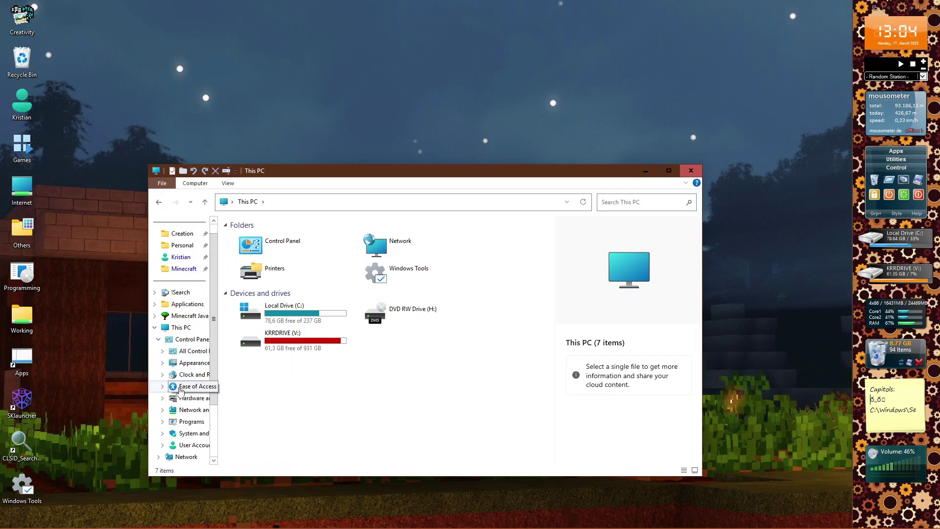
pyautogui.click(192, 363)
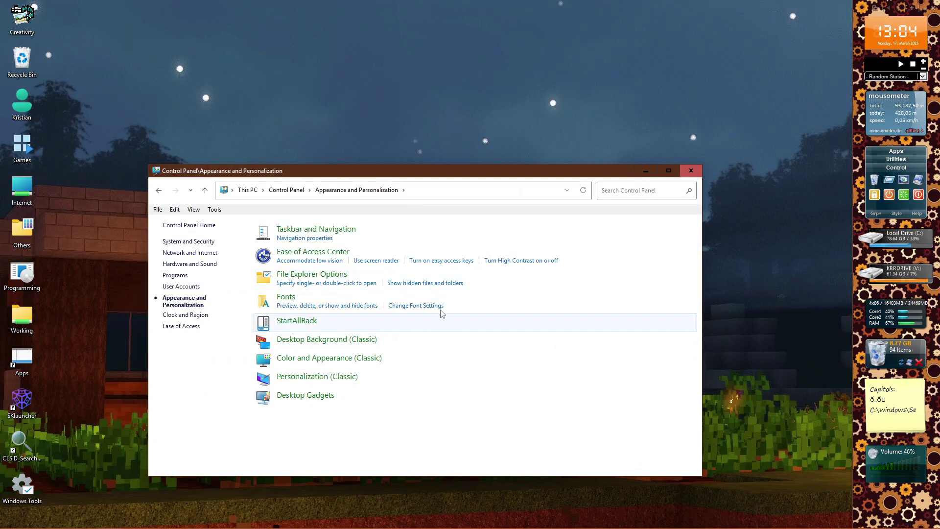
pyautogui.click(205, 191)
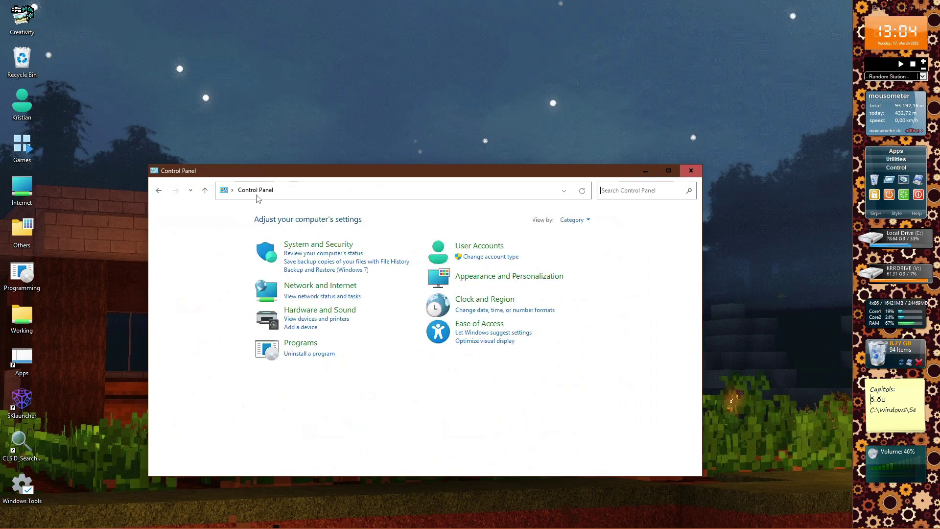
pyautogui.click(212, 191)
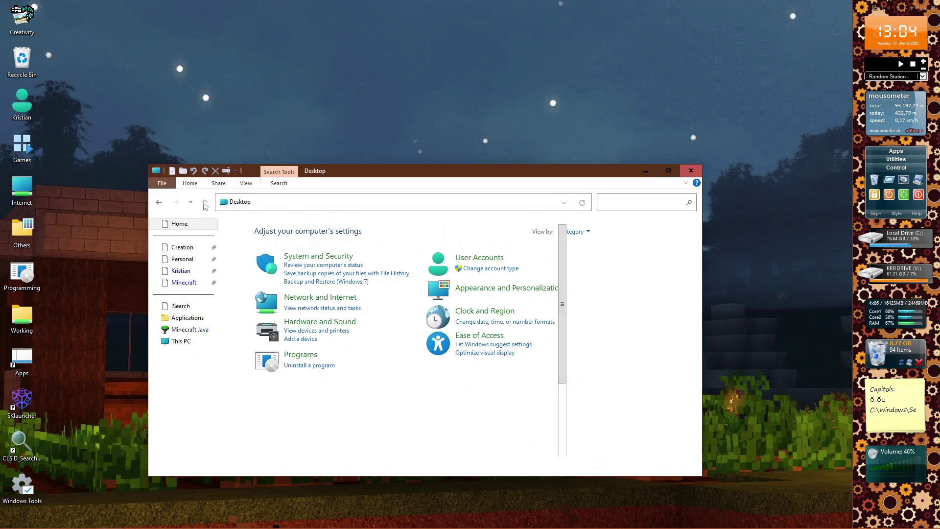
pyautogui.click(690, 171)
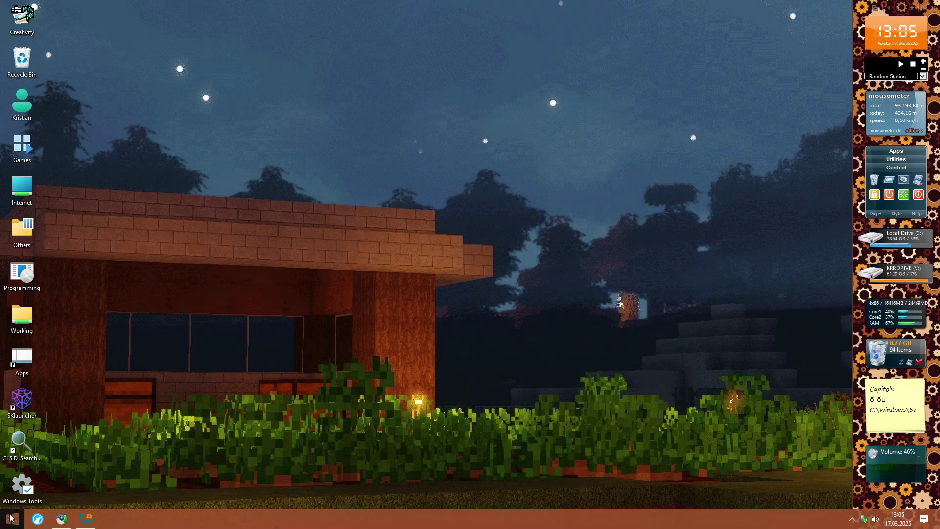
# - Open Control Panel by double-clicking it in This PC
pyautogui.click(12, 519)
pyautogui.click(150, 418)
pyautogui.click(204, 190)
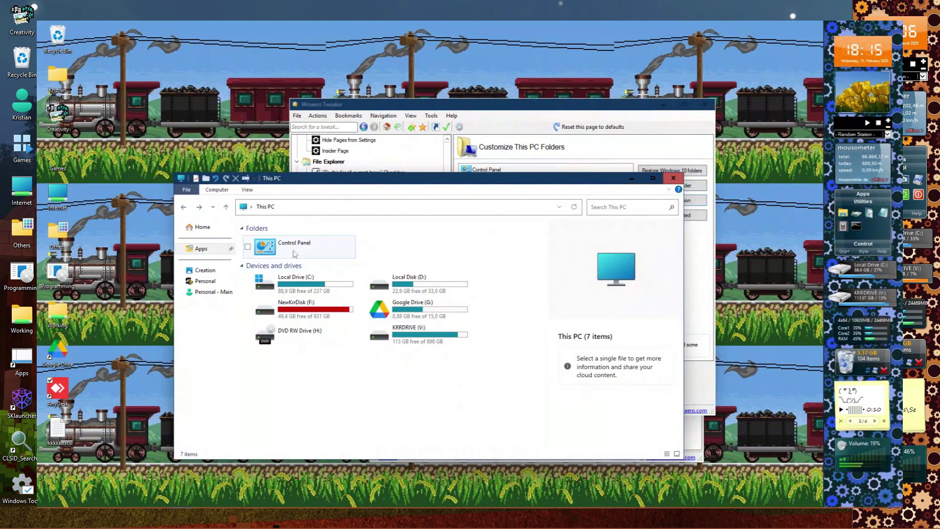
pyautogui.doubleClick(289, 244)
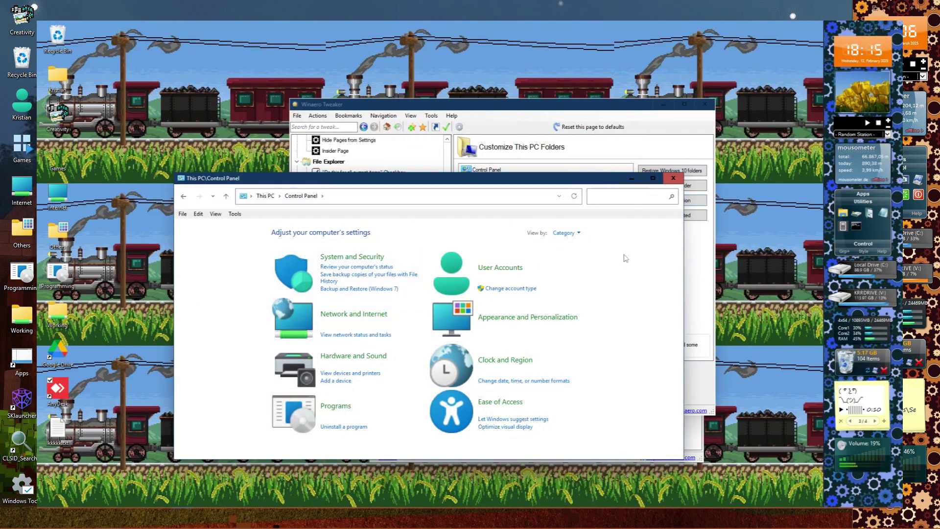
# - Switch View by to Large icons, then Small icons, then Category, and press Back
pyautogui.click(565, 232)
pyautogui.click(576, 257)
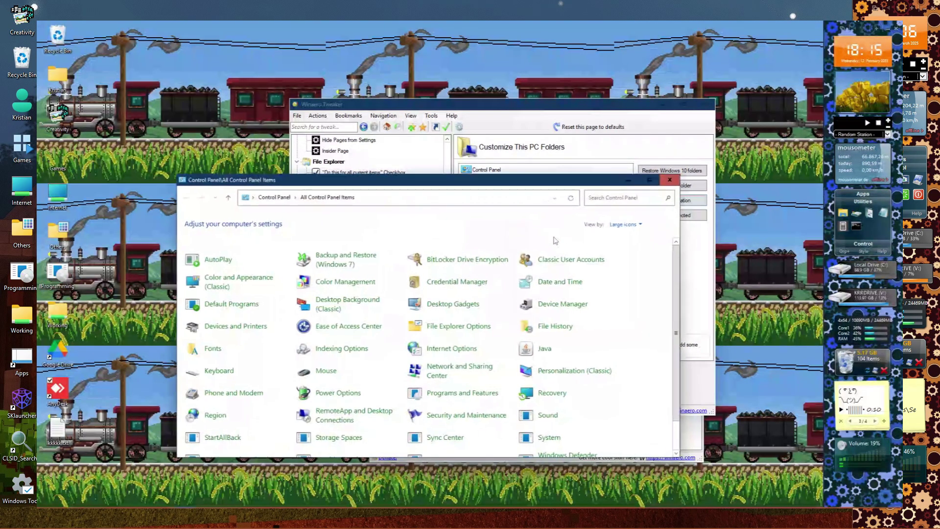
pyautogui.click(627, 223)
pyautogui.click(631, 256)
pyautogui.click(627, 224)
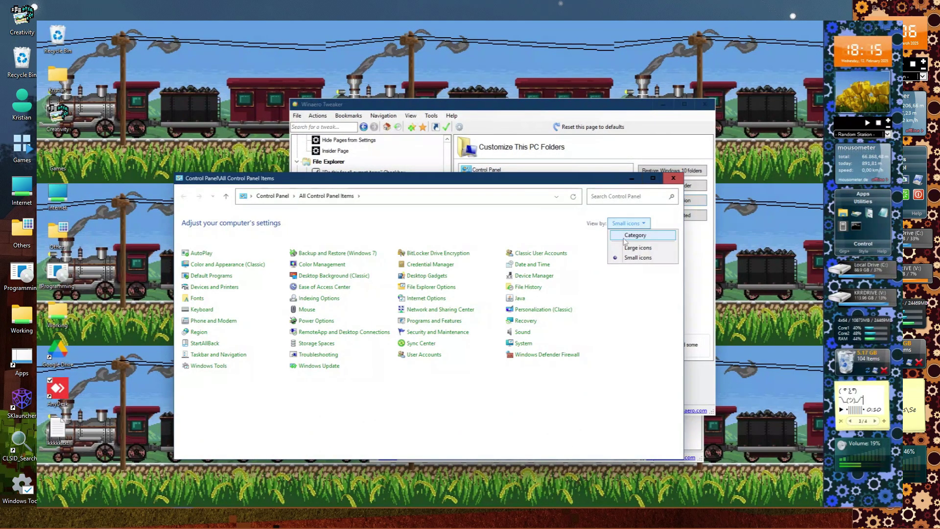
pyautogui.click(631, 234)
pyautogui.click(189, 198)
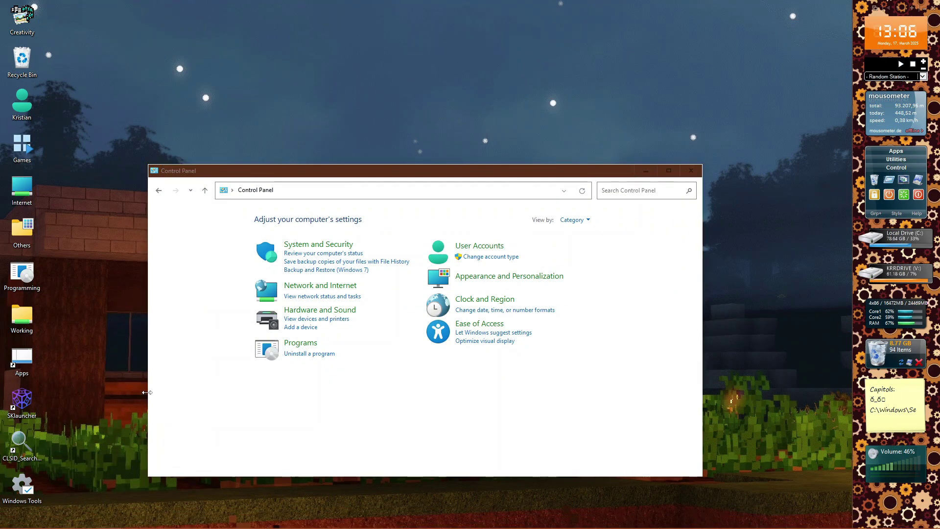
# - Clear the Settings and Control Panel windows with Win+D, then click into the sticky note text
pyautogui.press('super+i')
pyautogui.press('super+d')
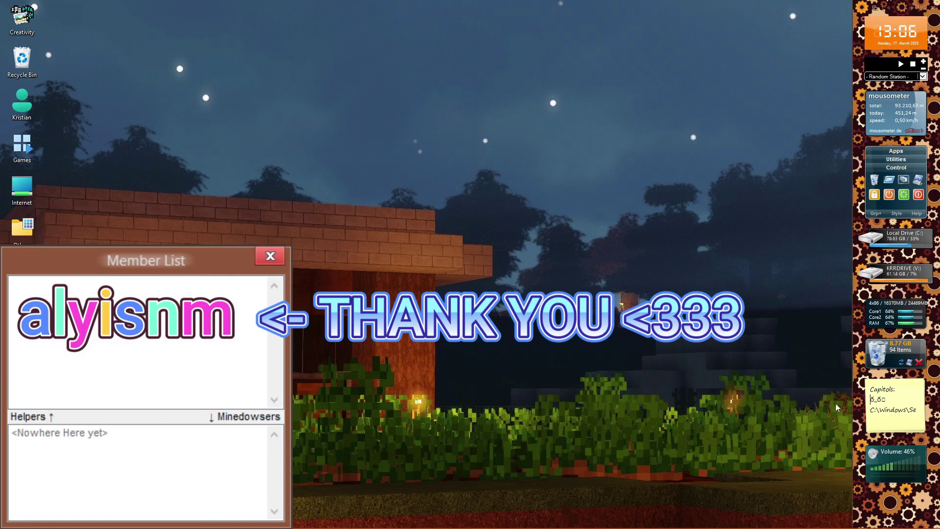
pyautogui.click(871, 399)
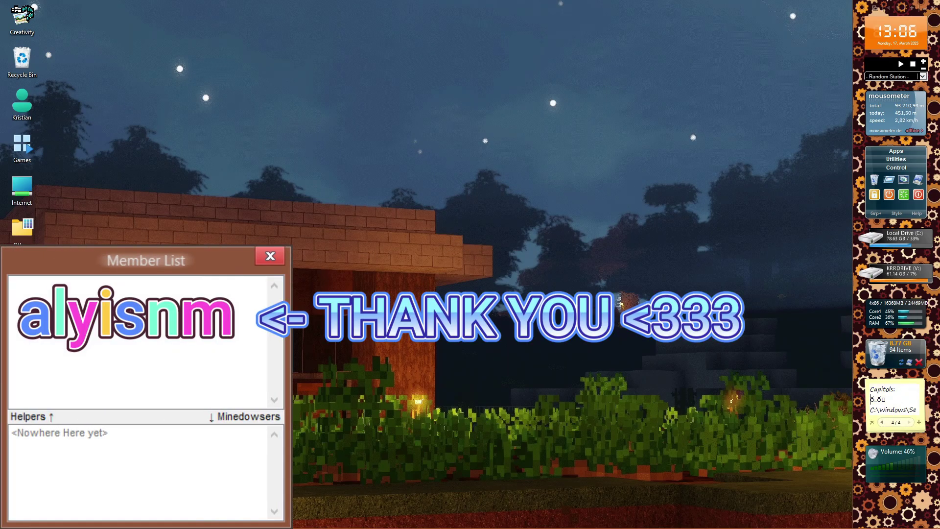